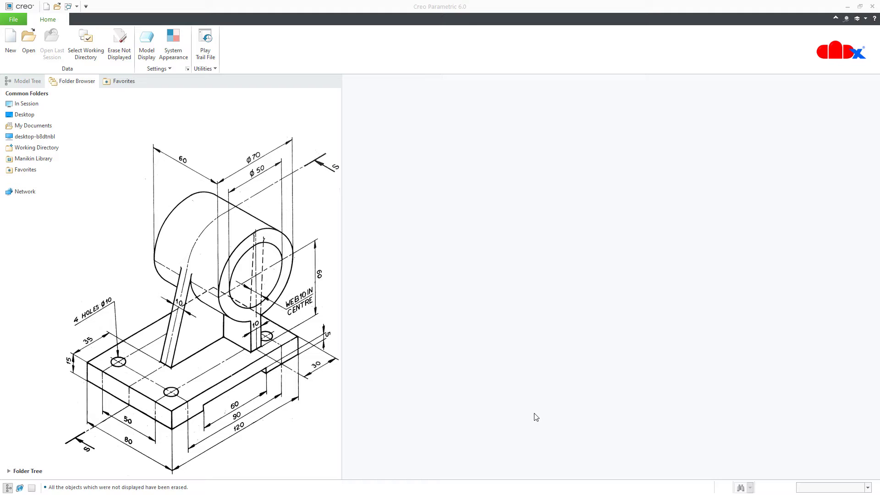
# Create solid part prt0001 and turn off the spin center, annotations and all datum displays.
pyautogui.click(15, 53)
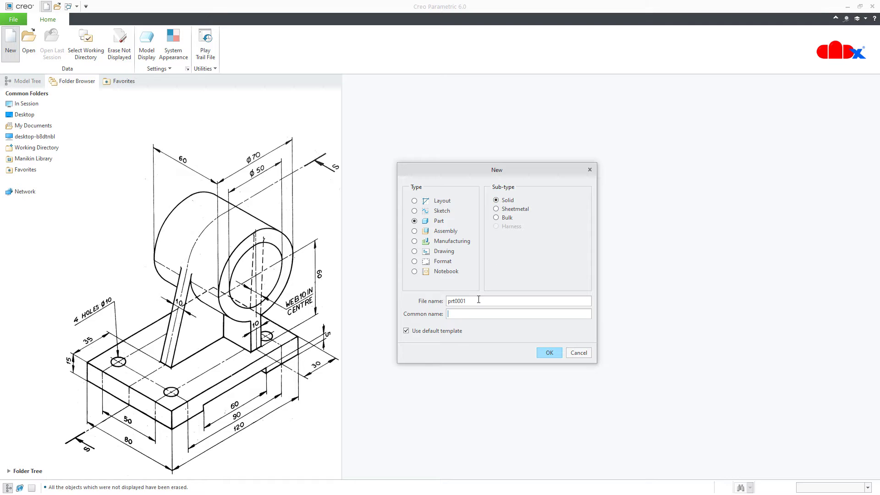
pyautogui.click(548, 353)
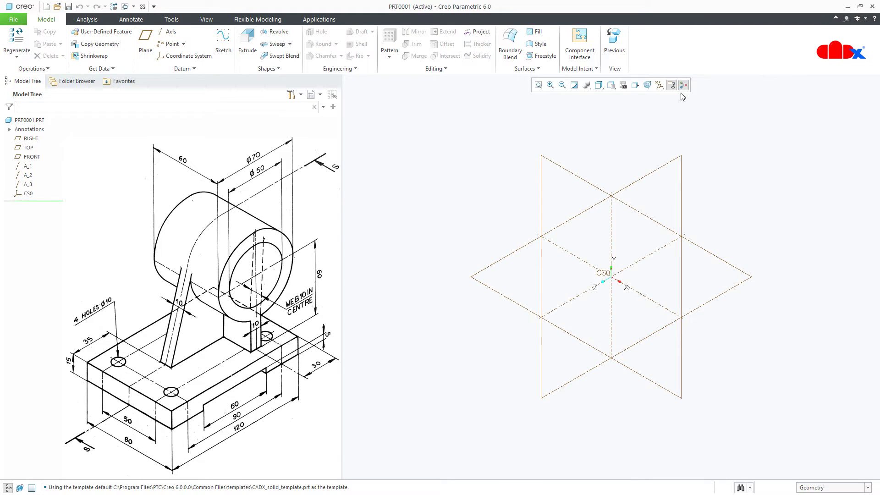
pyautogui.click(683, 85)
pyautogui.click(672, 86)
pyautogui.click(660, 85)
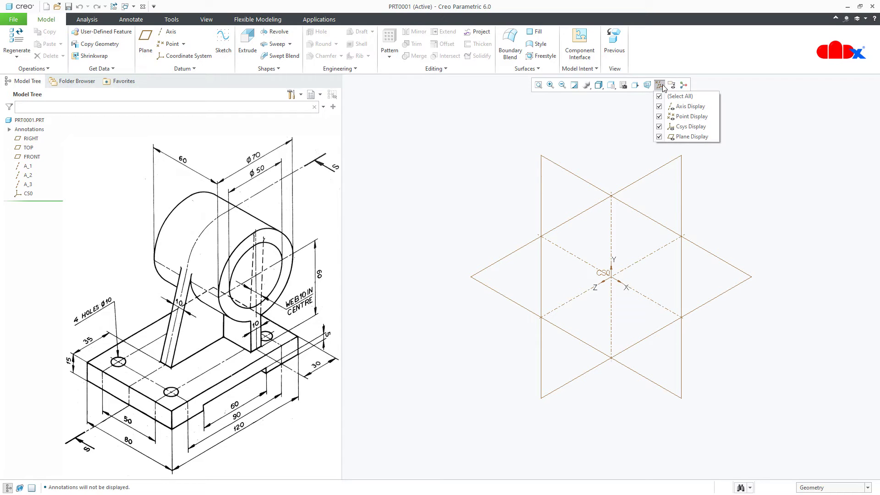
pyautogui.click(662, 96)
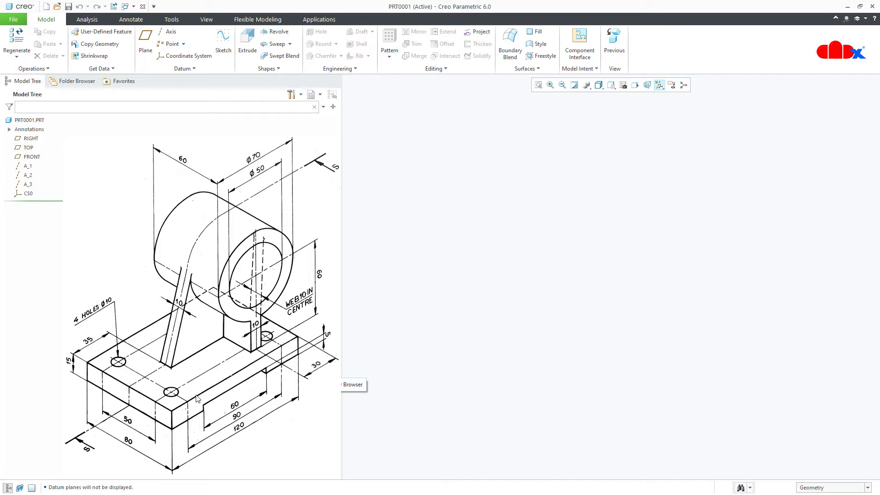
# Start an extrusion sketched on the RIGHT plane and place a vertical centerline.
pyautogui.click(247, 43)
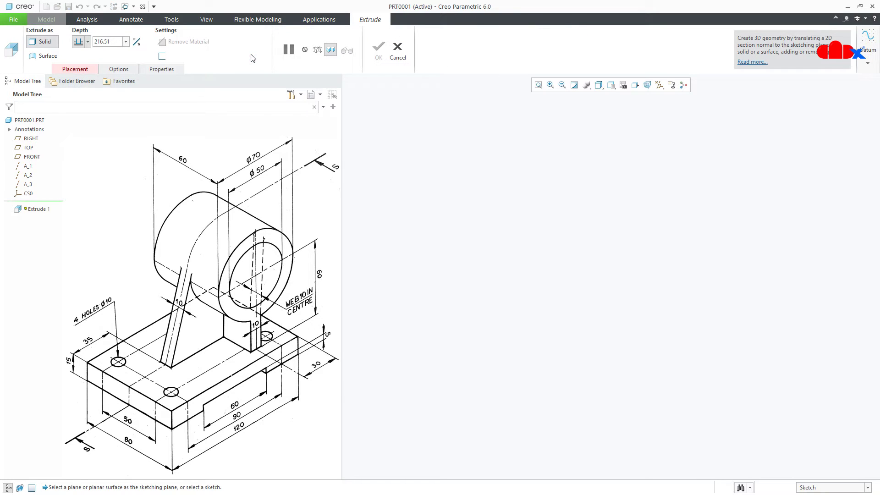
pyautogui.click(30, 138)
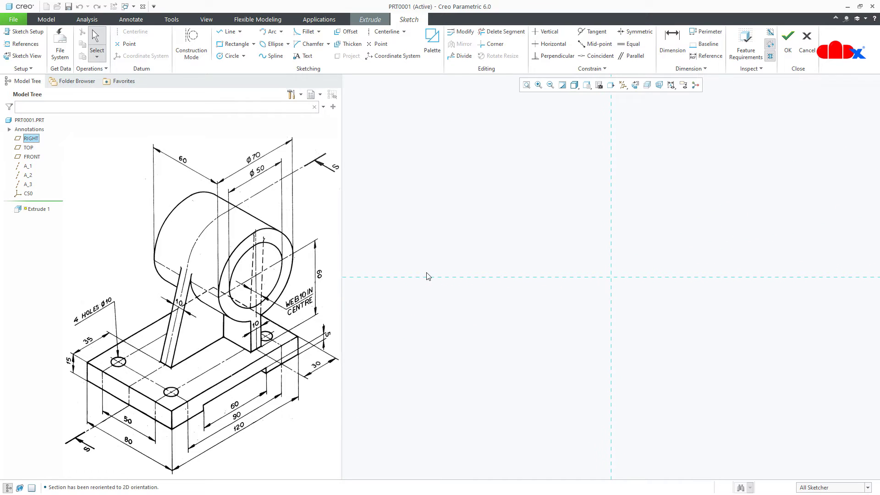
pyautogui.rightClick(428, 277)
pyautogui.click(499, 290)
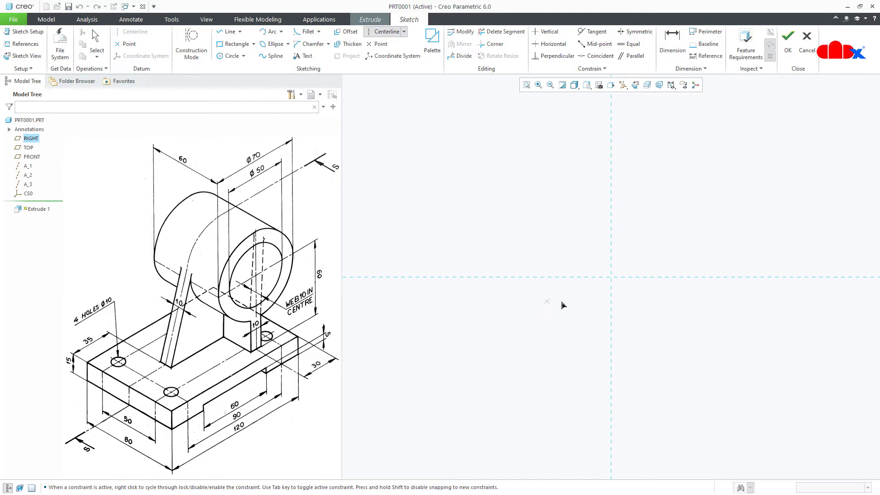
pyautogui.middleClick(645, 338)
# Draw a horizontal line on the reference and set its length to 120.
pyautogui.rightClick(654, 341)
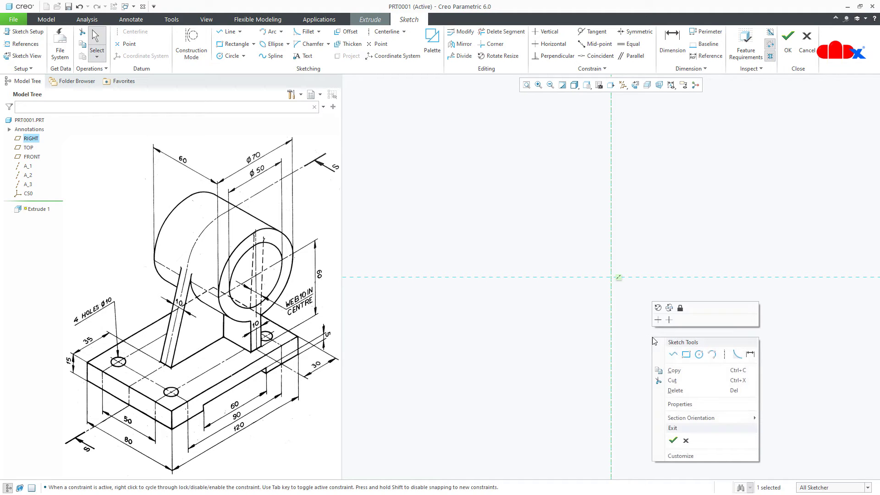
pyautogui.click(672, 355)
pyautogui.click(552, 277)
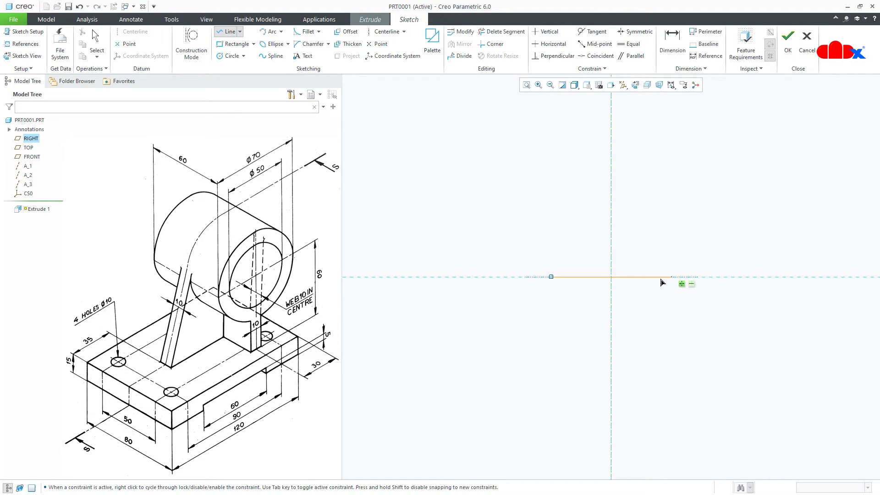
pyautogui.click(662, 281)
pyautogui.middleClick(662, 314)
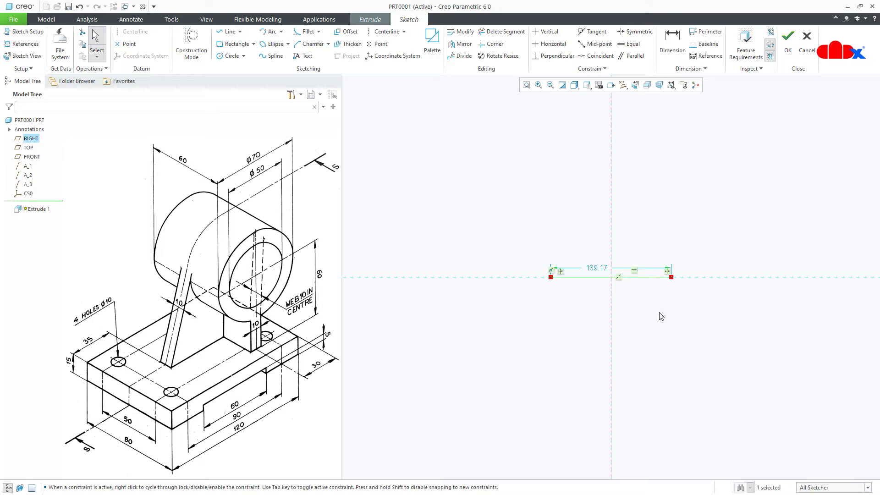
pyautogui.doubleClick(598, 268)
pyautogui.press('Return')
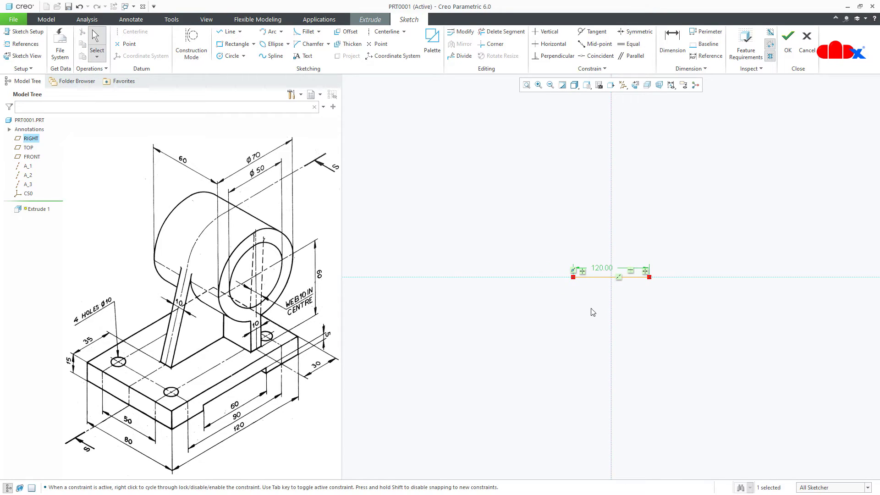
# Draw the half profile: side edge, bottom edge and notch step up to the centerline.
pyautogui.rightClick(595, 313)
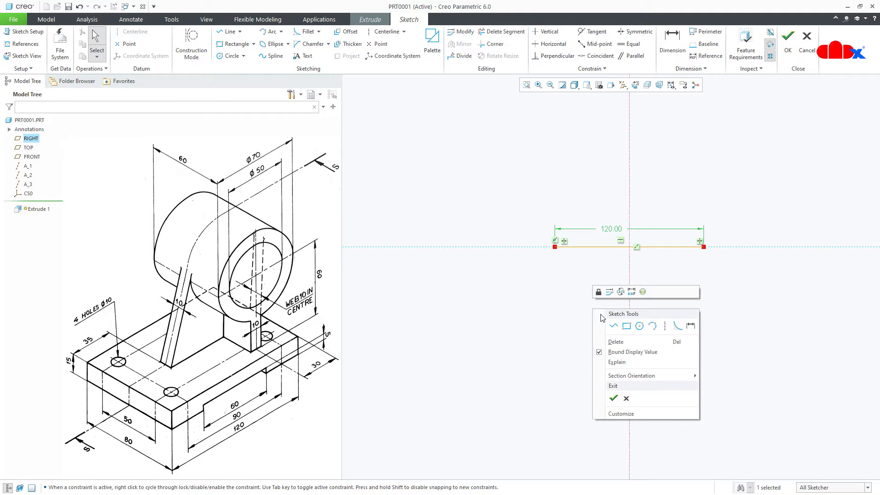
pyautogui.click(615, 292)
pyautogui.click(555, 247)
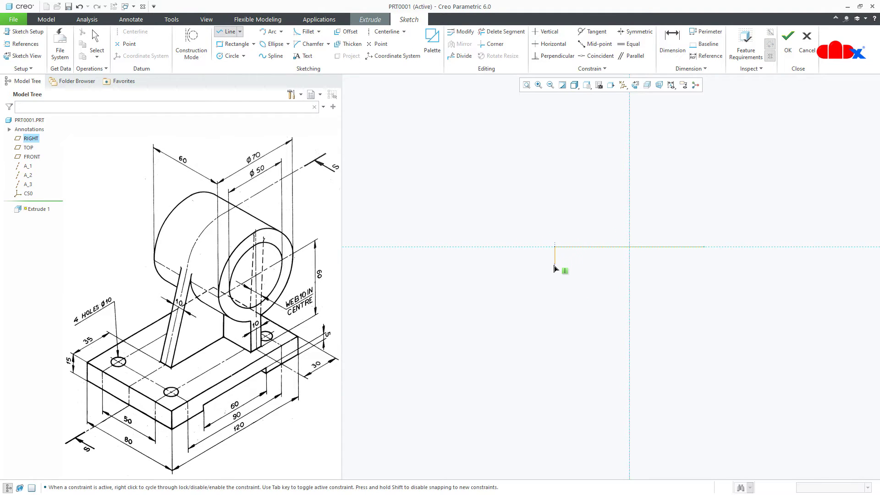
pyautogui.click(555, 268)
pyautogui.click(584, 269)
pyautogui.click(584, 262)
pyautogui.click(630, 261)
pyautogui.middleClick(617, 285)
pyautogui.middleClick(616, 288)
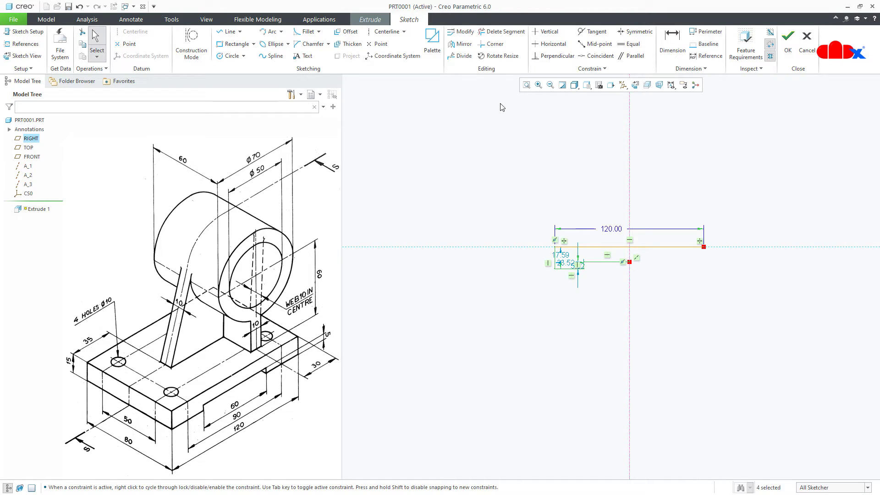
# Mirror the half profile about the vertical centerline.
pyautogui.click(461, 44)
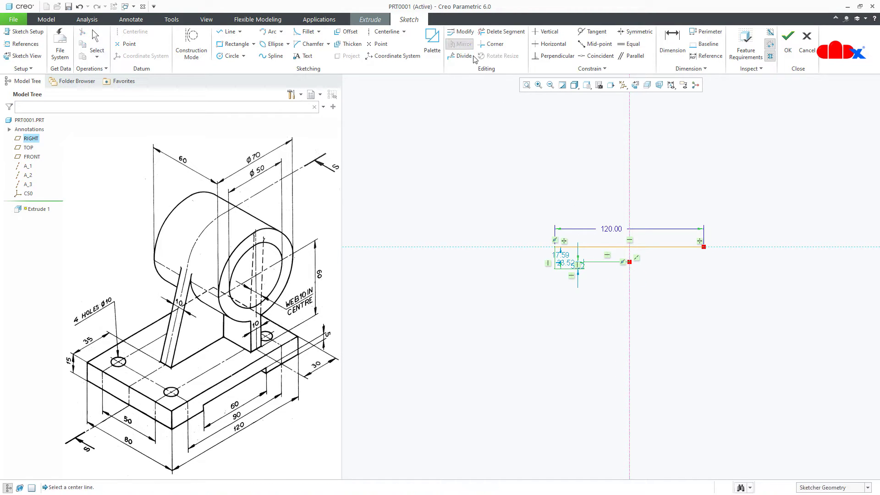
pyautogui.click(630, 165)
pyautogui.scroll(-2, 673, 200)
pyautogui.rightClick(672, 200)
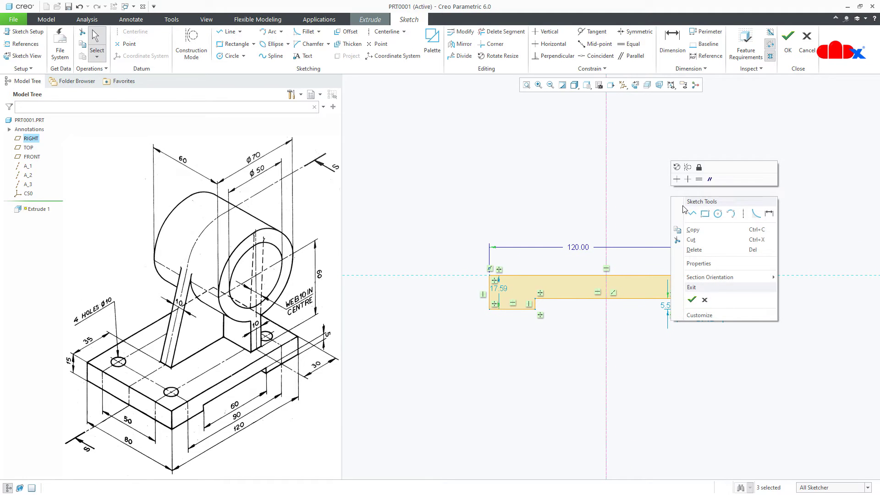
# Dimension the profile: slot width 60, notch depth 5, base height 15.
pyautogui.click(759, 214)
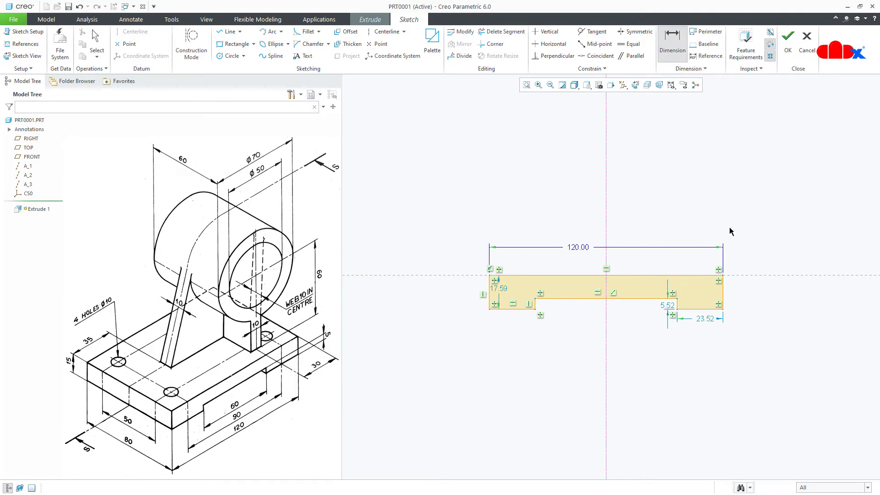
pyautogui.click(633, 300)
pyautogui.middleClick(636, 355)
pyautogui.write('60')
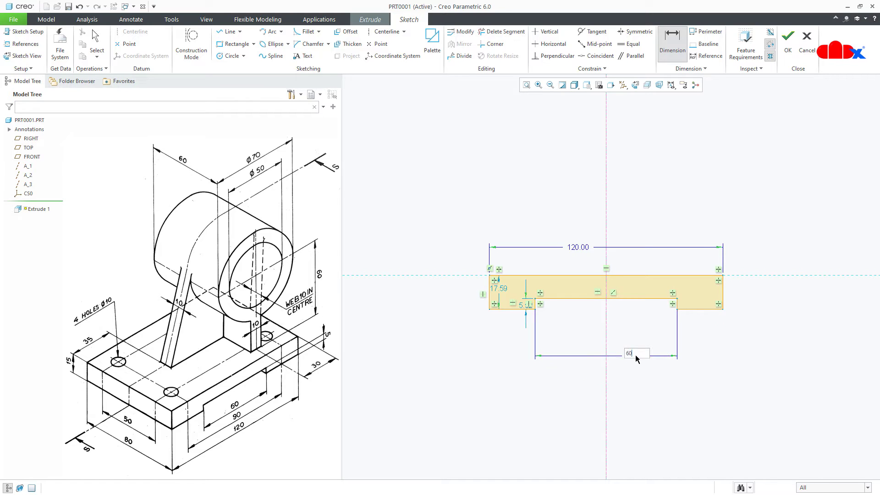
pyautogui.press('Return')
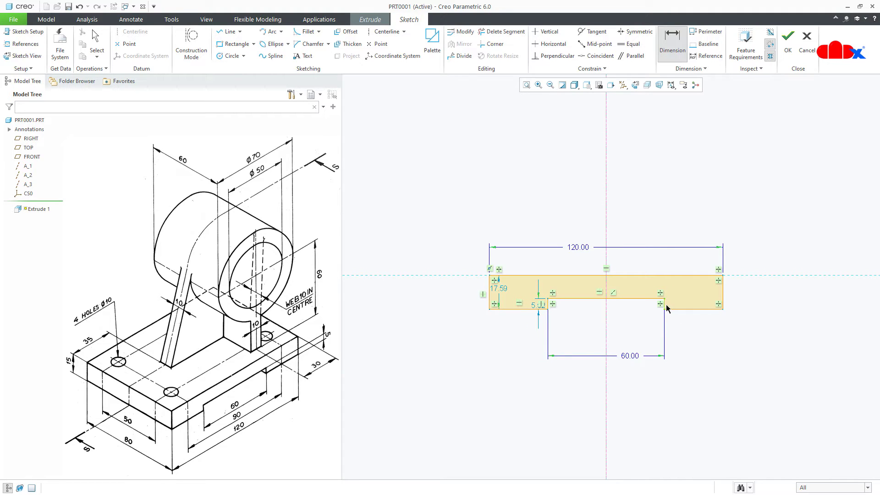
pyautogui.middleClick(739, 308)
pyautogui.write('5')
pyautogui.press('Return')
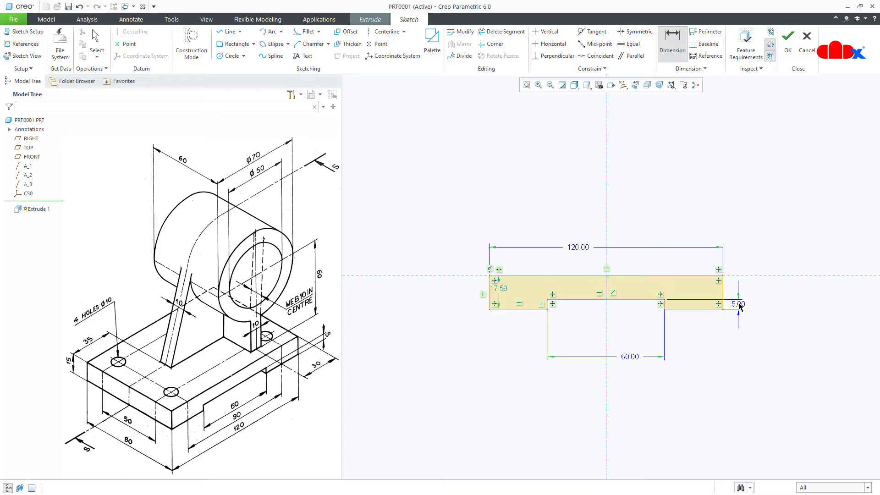
pyautogui.middleClick(764, 298)
pyautogui.write('15')
pyautogui.press('Return')
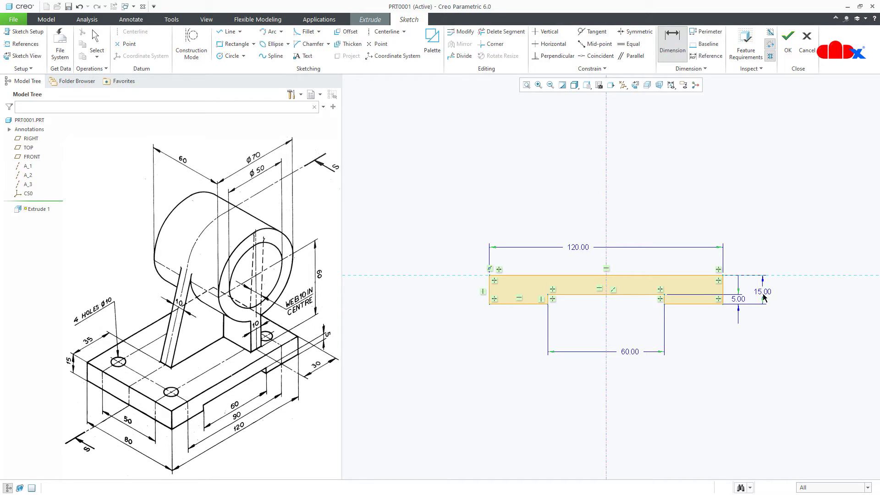
# Finish the sketch and extrude the base 80 deep, symmetric about the sketch plane.
pyautogui.hotkey('ctrl', 'd')
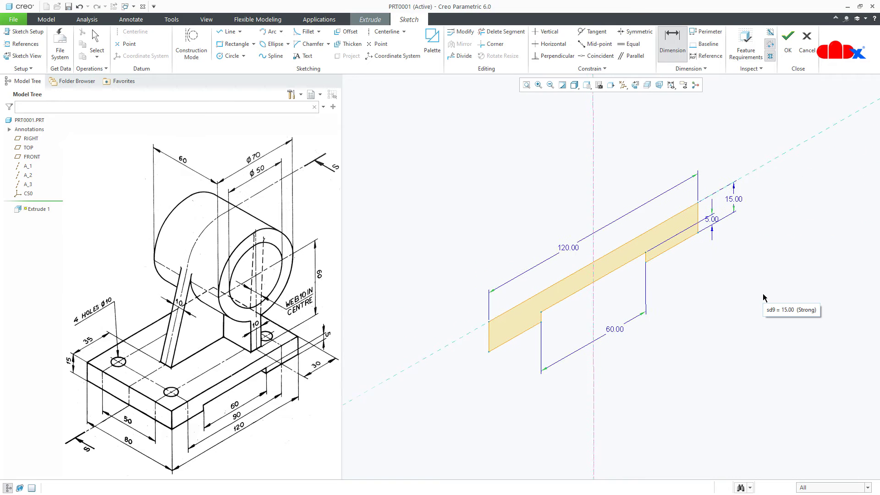
pyautogui.rightClick(763, 298)
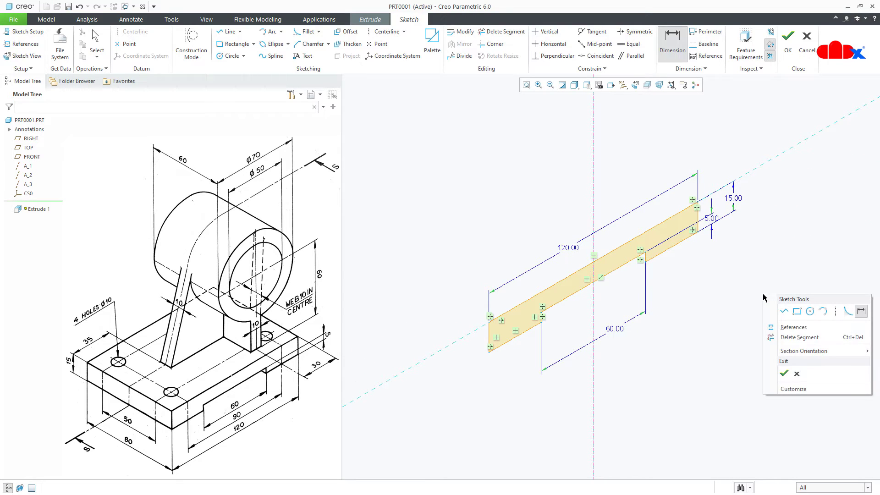
pyautogui.click(781, 377)
pyautogui.doubleClick(772, 398)
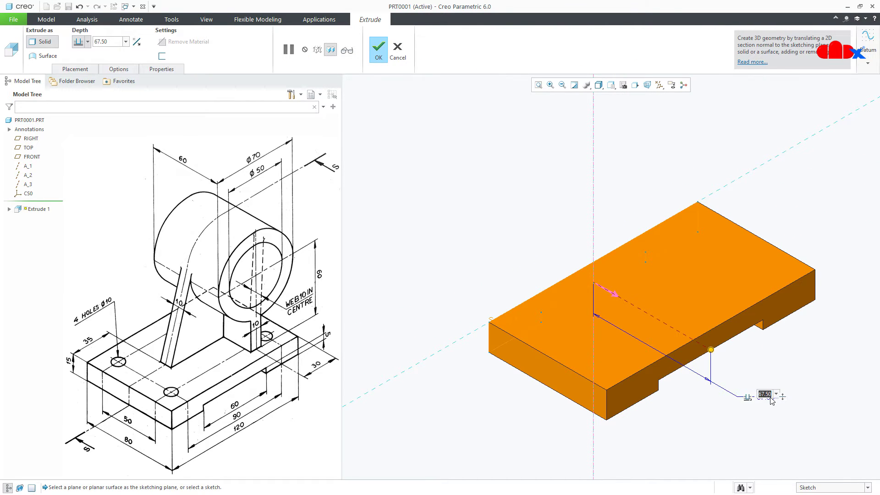
pyautogui.write('80')
pyautogui.press('Return')
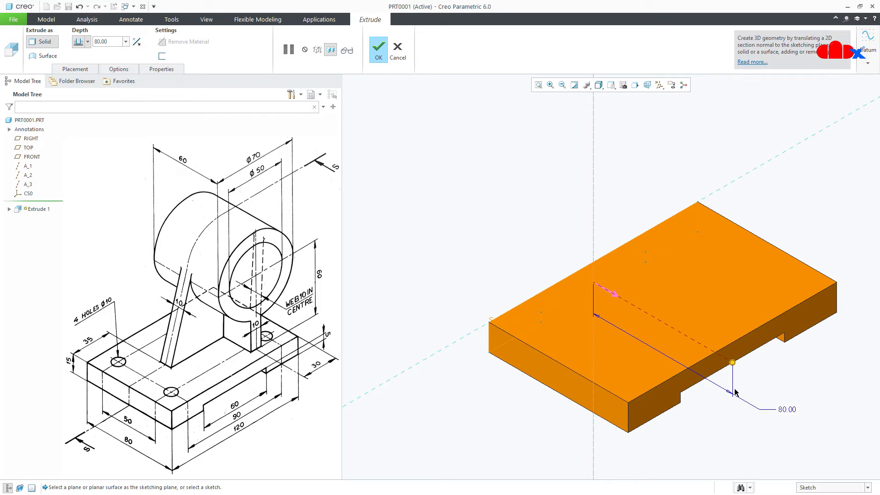
pyautogui.click(88, 42)
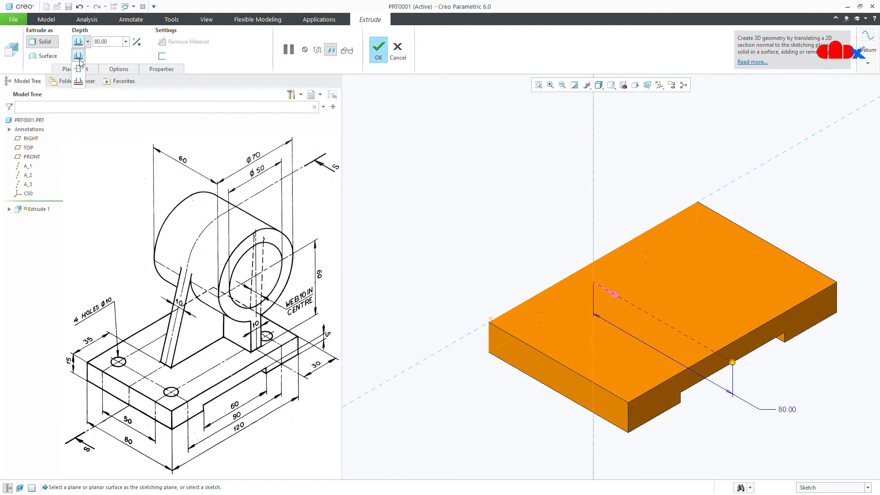
pyautogui.click(77, 69)
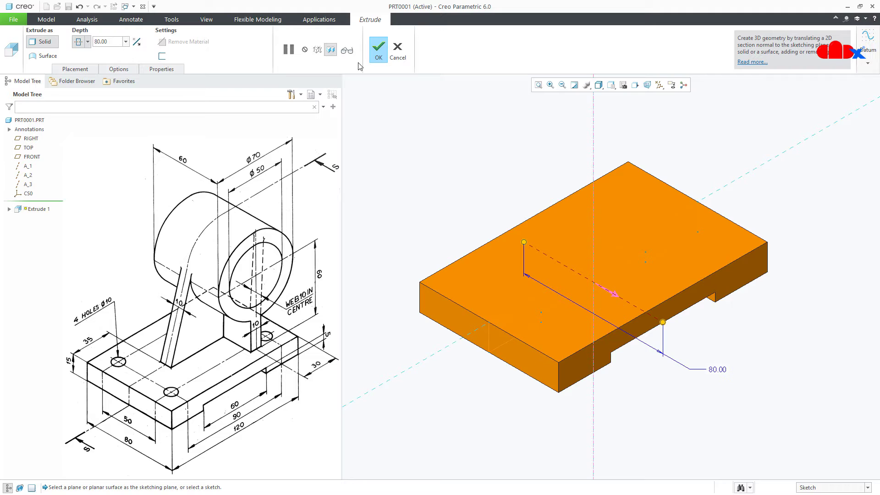
pyautogui.click(380, 57)
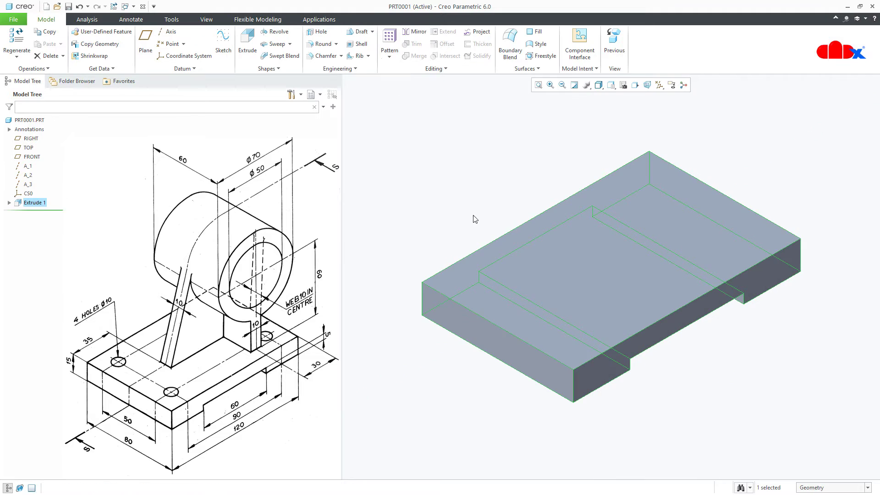
# Start a second extrusion on the RIGHT plane and draw a vertical centerline.
pyautogui.click(638, 422)
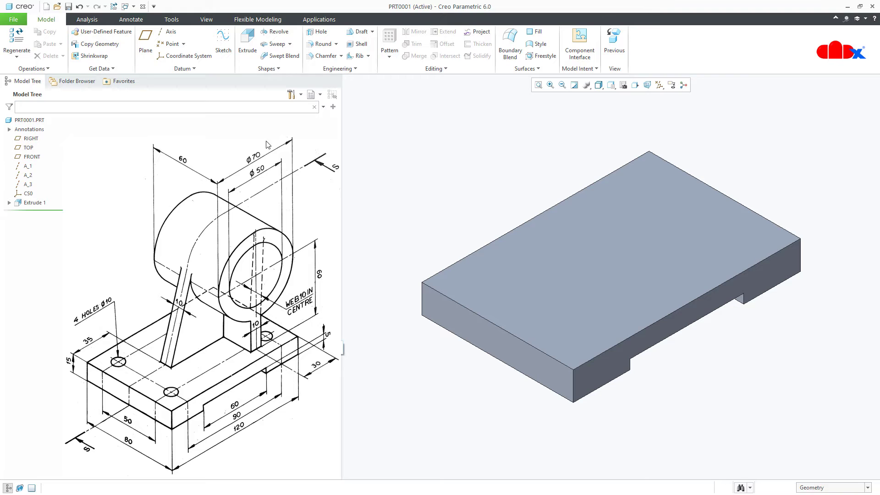
pyautogui.click(248, 46)
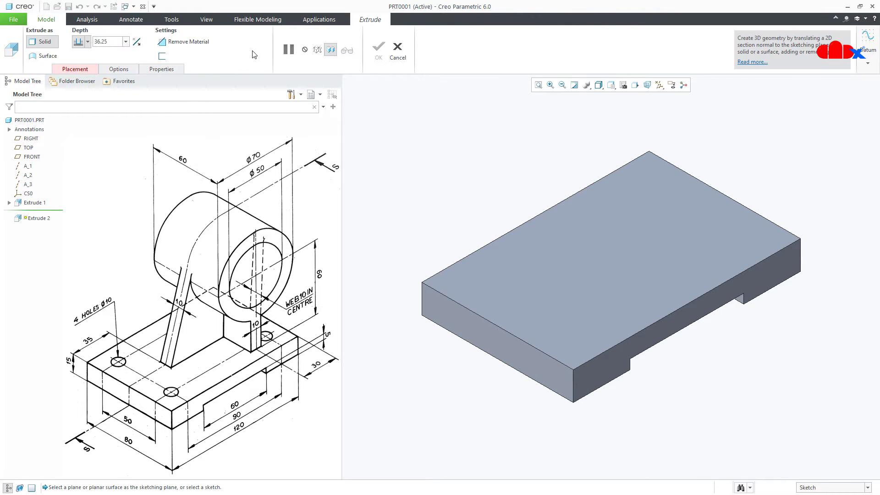
pyautogui.click(38, 141)
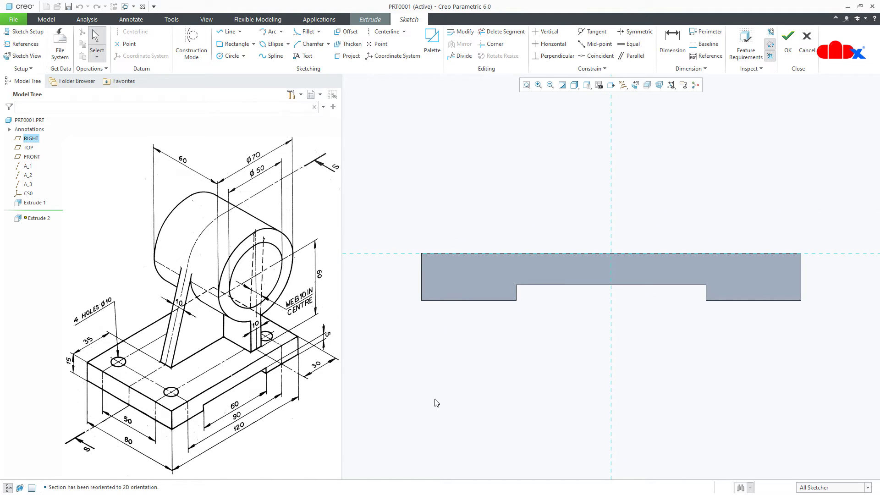
pyautogui.rightClick(436, 403)
pyautogui.click(458, 332)
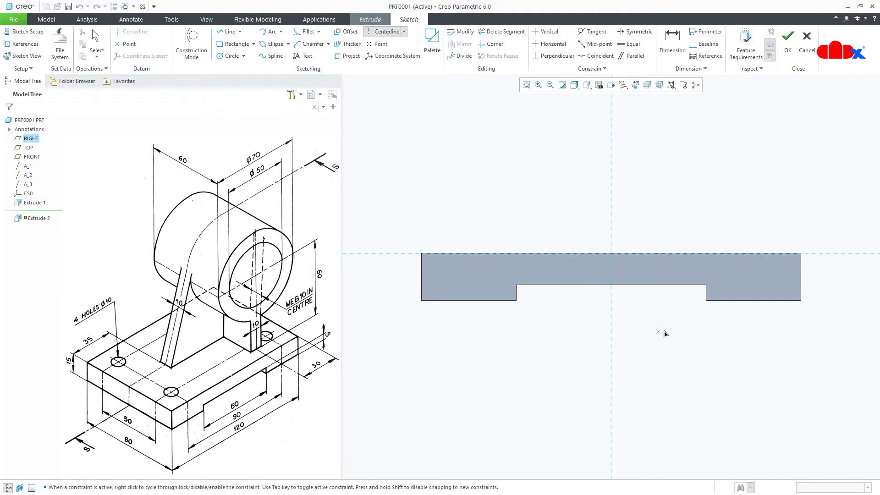
pyautogui.click(701, 332)
pyautogui.click(699, 394)
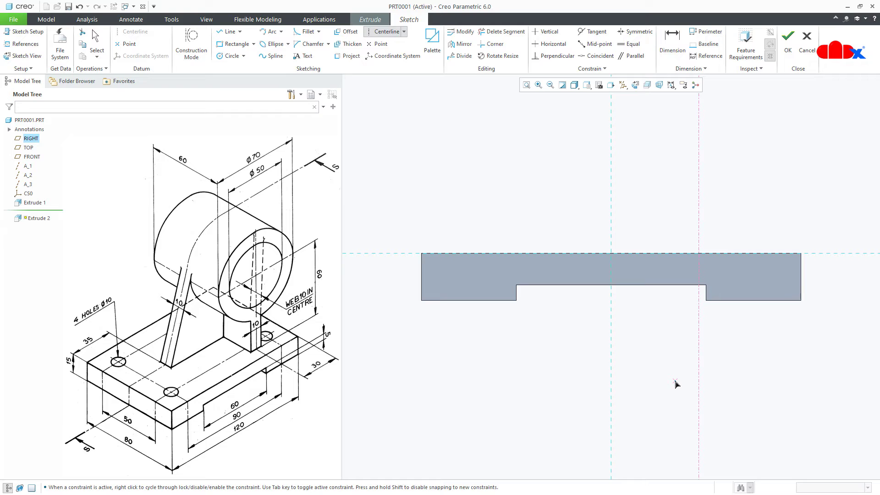
pyautogui.middleClick(678, 384)
# Dimension the centerline 30 from the profile's right edge.
pyautogui.rightClick(678, 386)
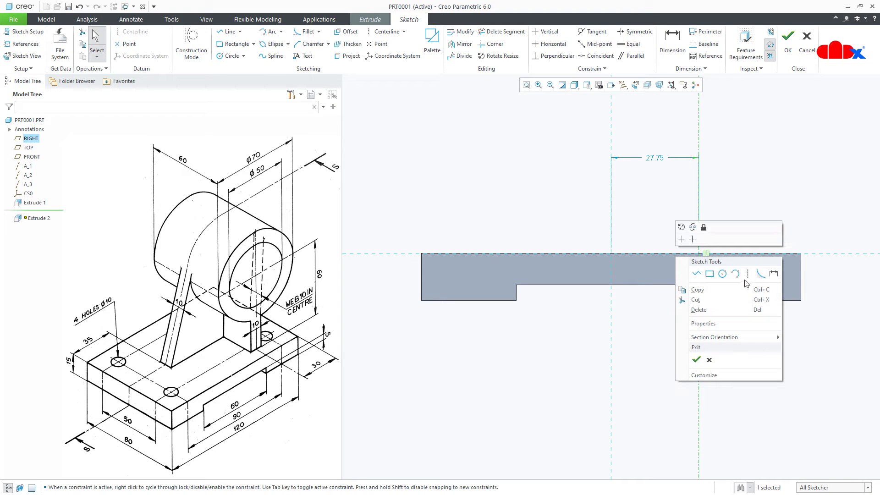
pyautogui.click(774, 278)
pyautogui.click(802, 279)
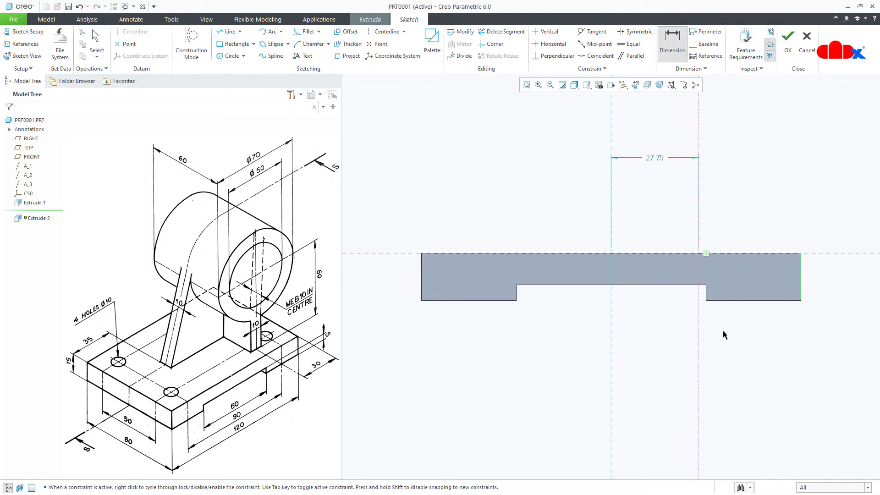
pyautogui.middleClick(721, 348)
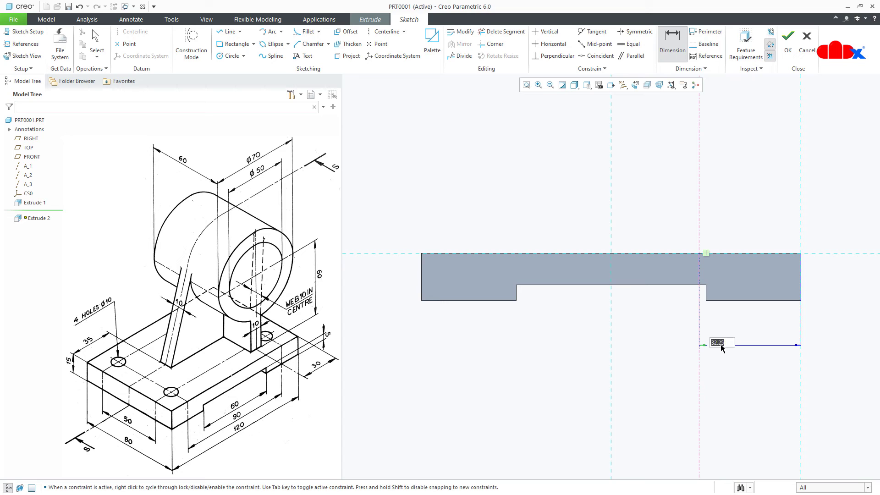
pyautogui.write('30')
pyautogui.press('Return')
# Draw a circle centred on the centerline above the base.
pyautogui.rightClick(721, 348)
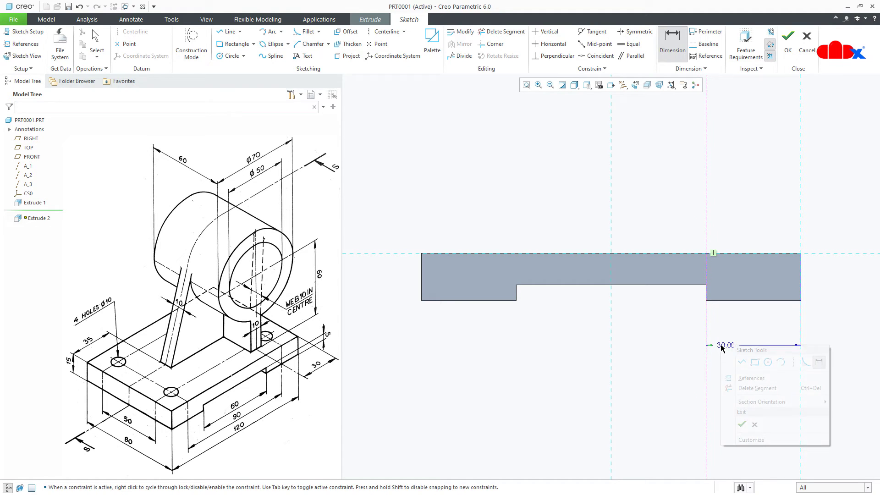
pyautogui.click(768, 366)
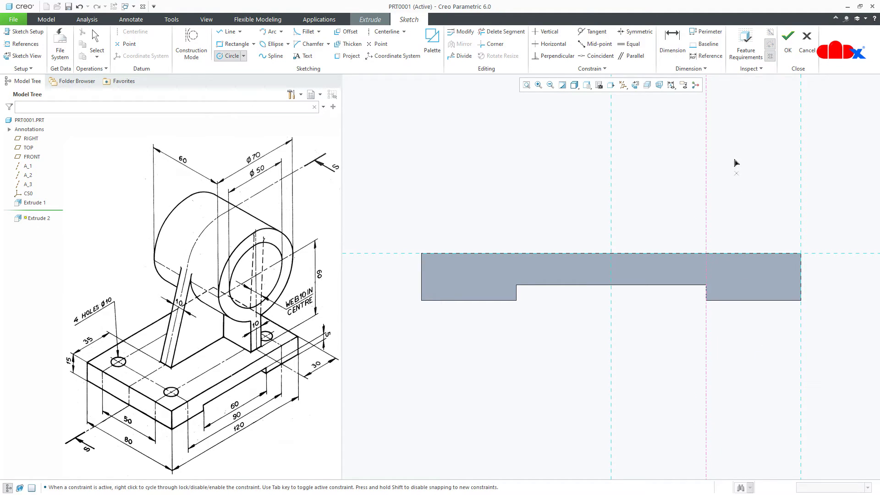
pyautogui.click(706, 112)
pyautogui.click(713, 201)
pyautogui.middleClick(728, 216)
# Draw two stem lines rising from the base top to the circle.
pyautogui.rightClick(729, 217)
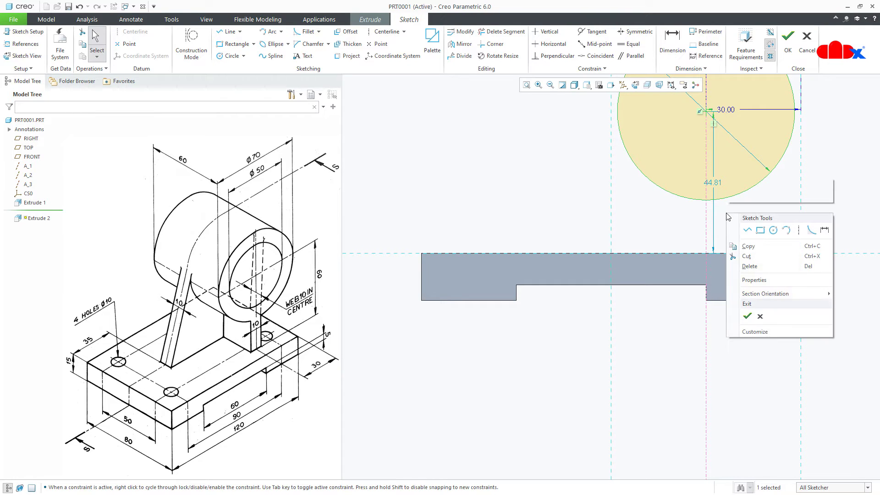
pyautogui.click(741, 232)
pyautogui.click(686, 253)
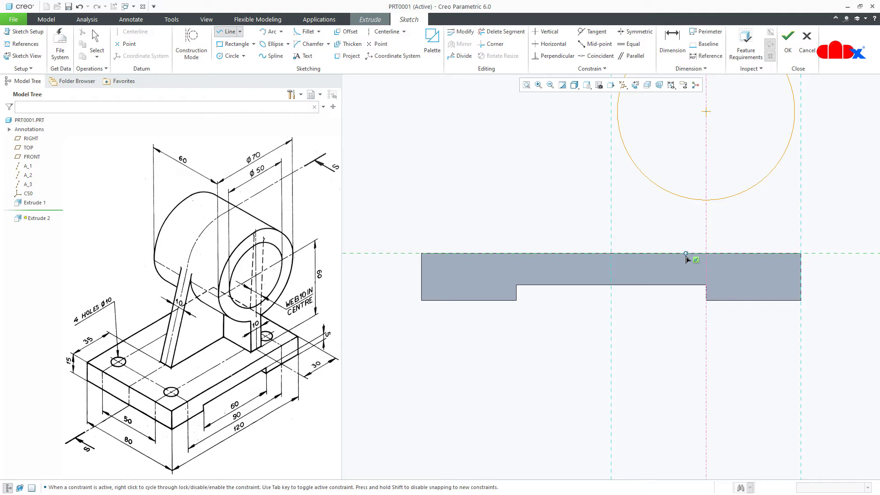
pyautogui.click(724, 257)
pyautogui.click(727, 200)
pyautogui.middleClick(728, 209)
pyautogui.click(686, 253)
pyautogui.click(686, 197)
pyautogui.middleClick(704, 232)
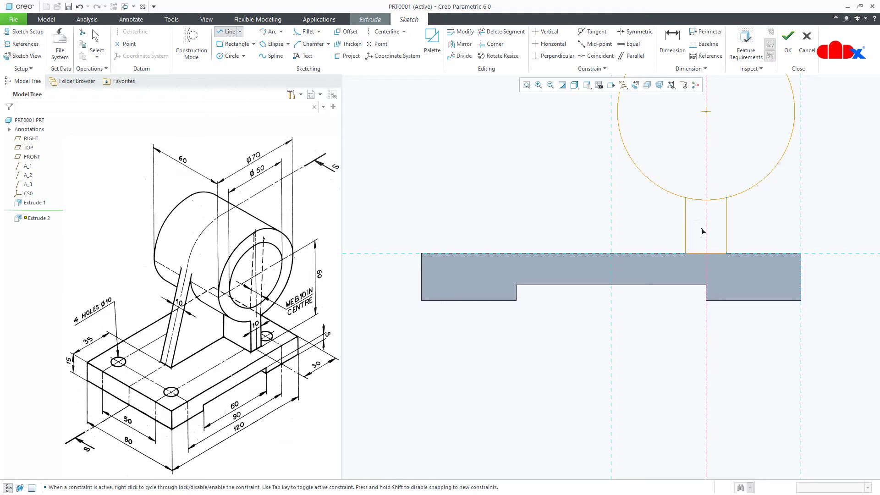
# Delete the circle's lower arc between the two stem lines.
pyautogui.click(499, 36)
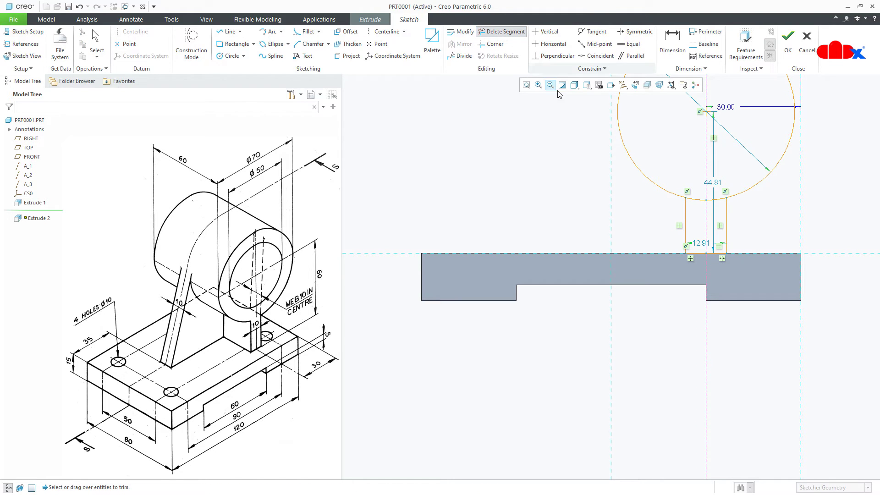
pyautogui.moveTo(689, 182)
pyautogui.mouseDown()
pyautogui.moveTo(710, 215)
pyautogui.moveTo(713, 194)
pyautogui.mouseUp()
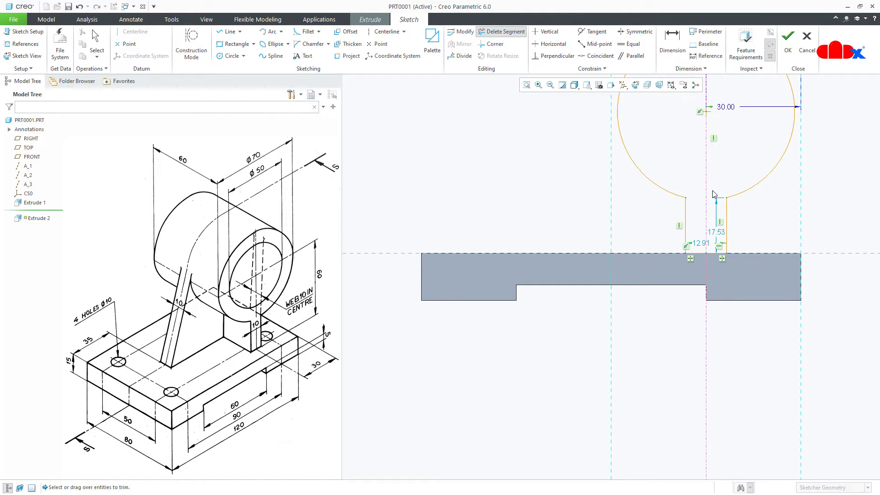
pyautogui.middleClick(713, 194)
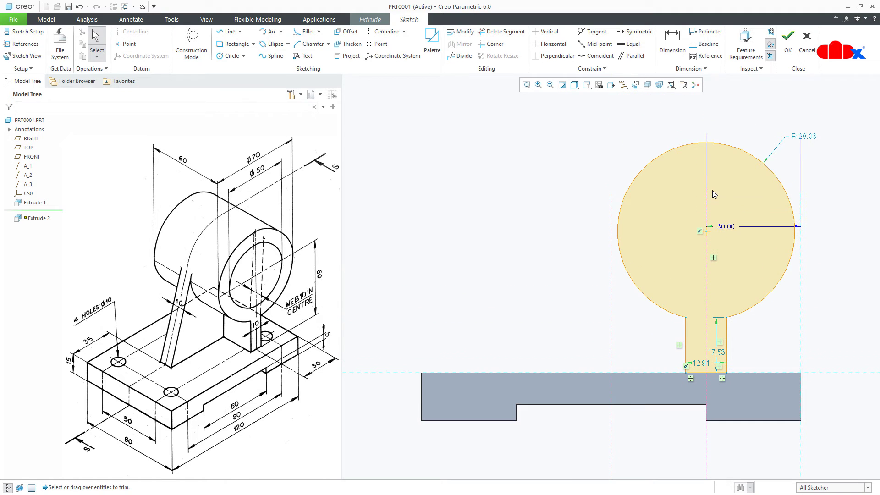
pyautogui.rightClick(713, 191)
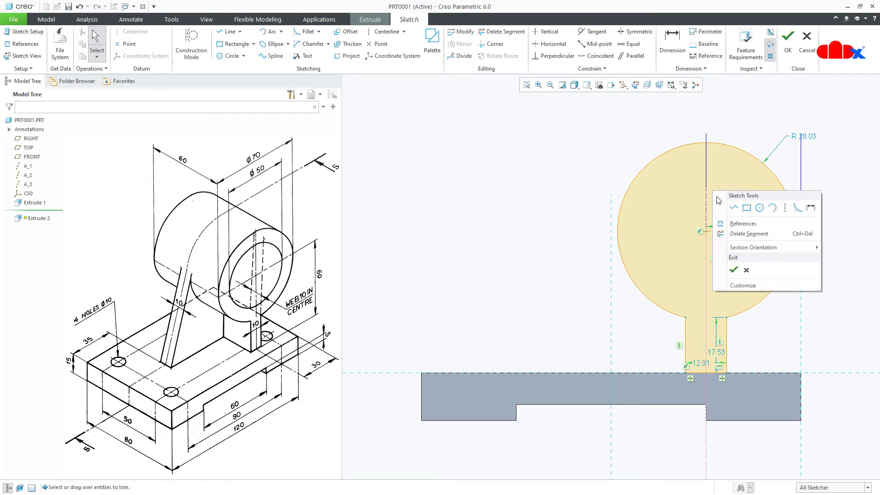
# Dimension the circle to 70 diameter, the stem to 10 wide, and the centre 60 high.
pyautogui.click(811, 208)
pyautogui.doubleClick(636, 181)
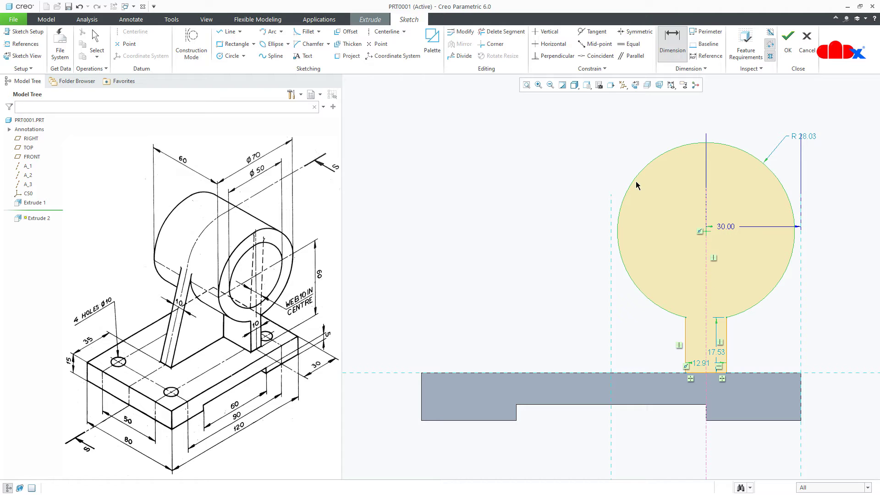
pyautogui.middleClick(610, 176)
pyautogui.write('70')
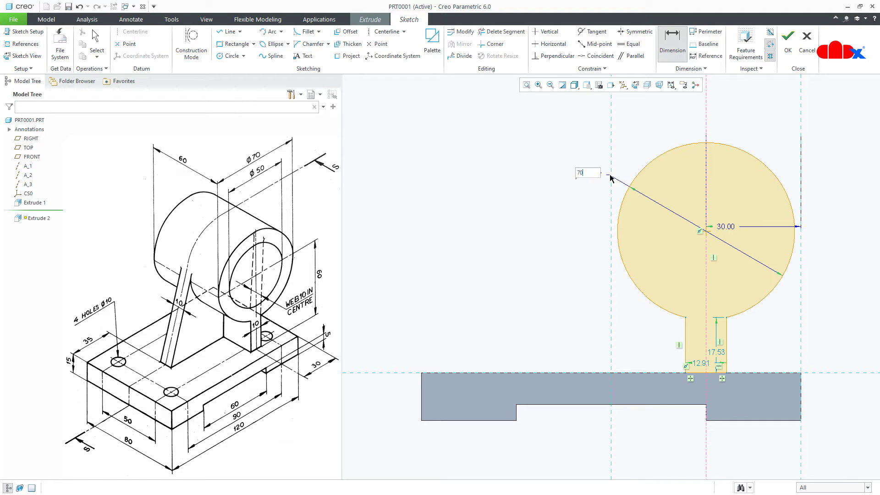
pyautogui.press('Return')
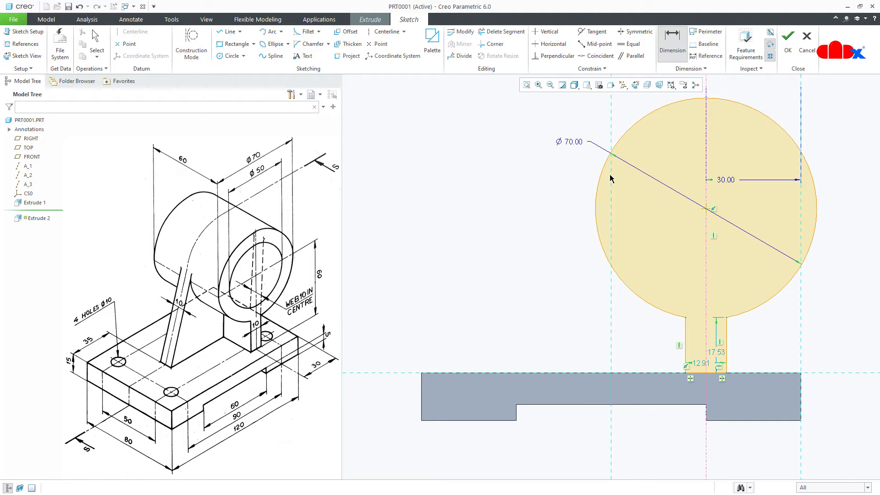
pyautogui.doubleClick(700, 368)
pyautogui.write('10')
pyautogui.press('Return')
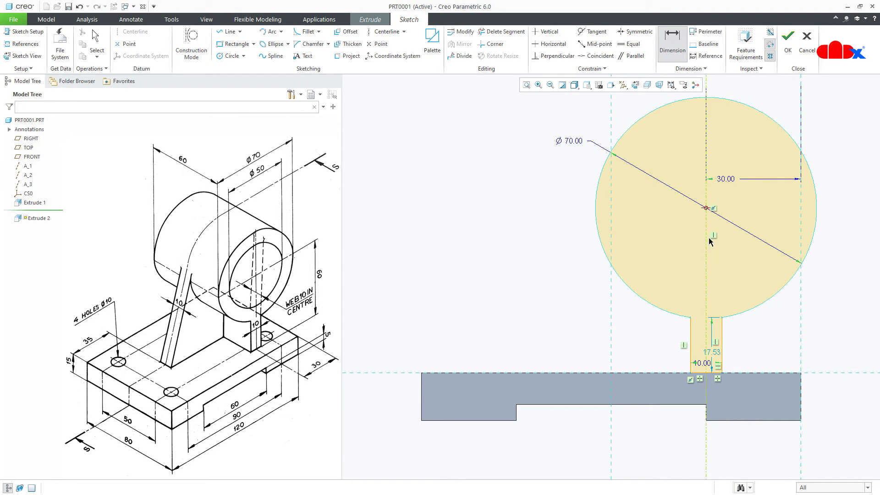
pyautogui.middleClick(830, 337)
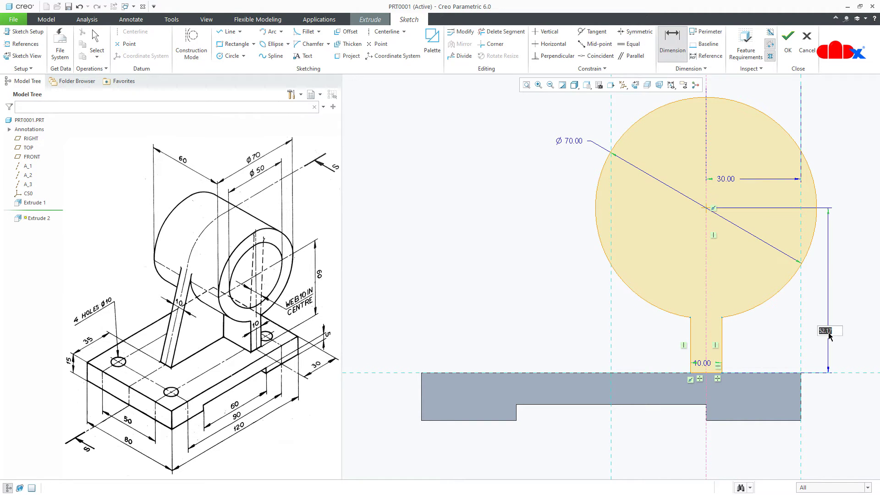
pyautogui.write('60')
pyautogui.press('Return')
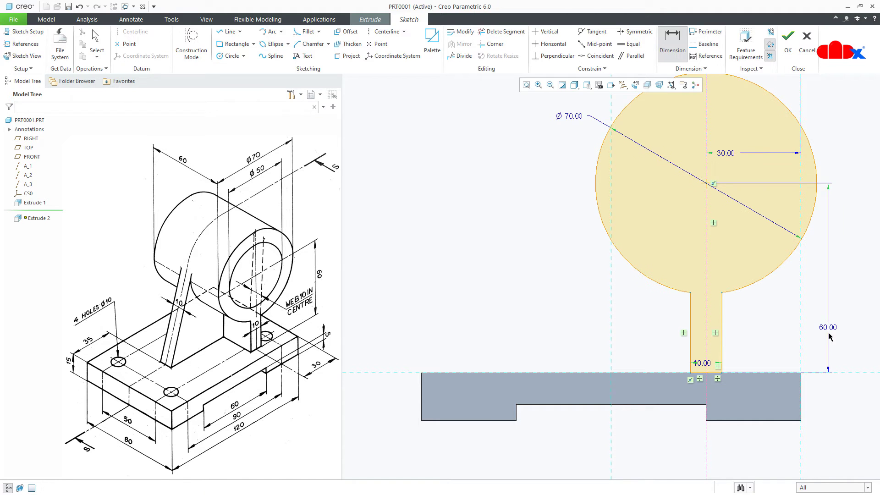
pyautogui.hotkey('ctrl', 'd')
pyautogui.rightClick(830, 337)
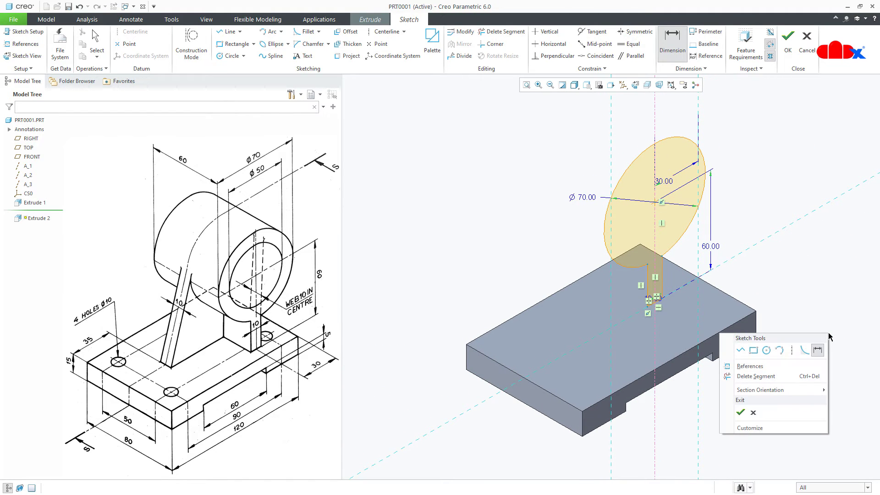
# Finish the web sketch and set the extrusion to 60 deep, symmetric.
pyautogui.click(741, 412)
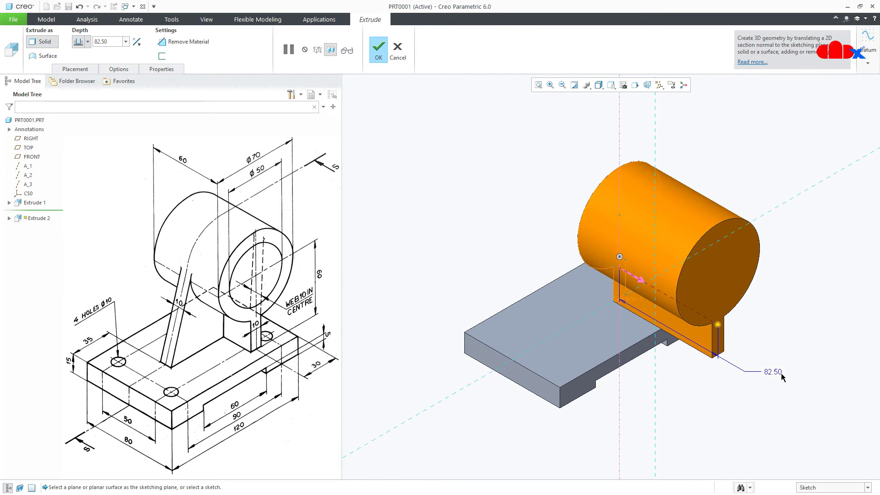
pyautogui.doubleClick(777, 374)
pyautogui.write('60')
pyautogui.press('Return')
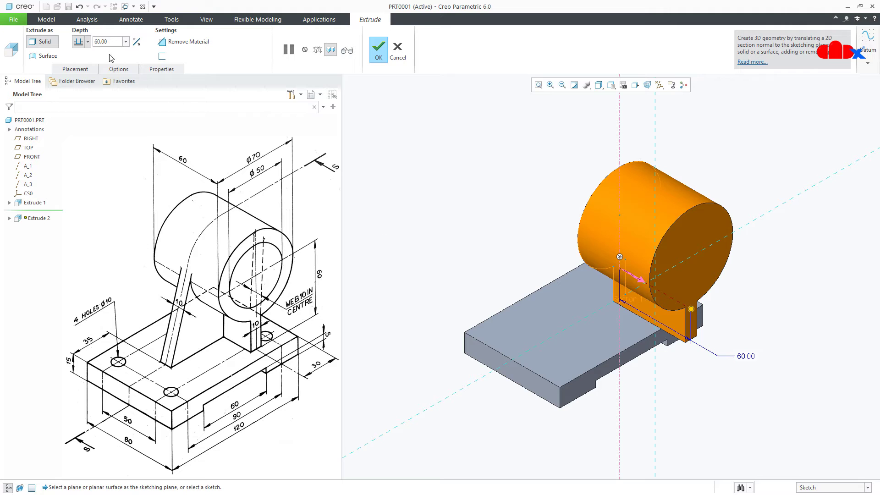
pyautogui.click(88, 42)
pyautogui.click(79, 68)
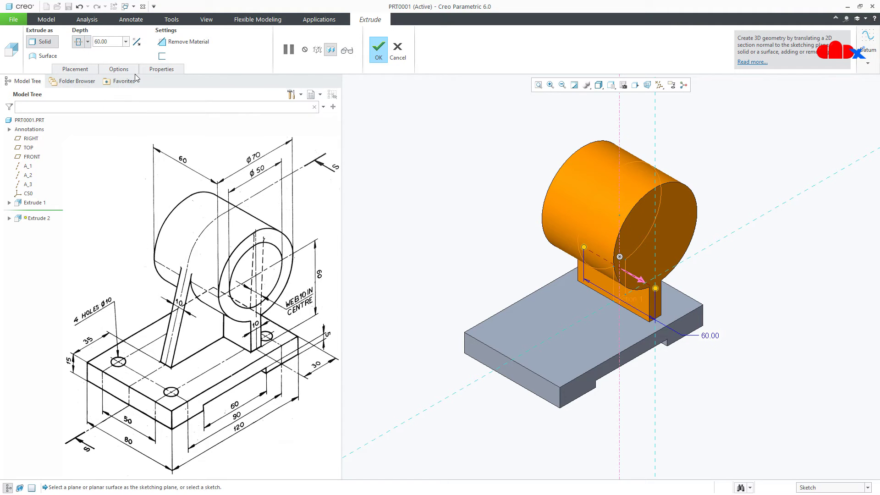
# Complete the boss extrusion and start a Profile Rib sketched on the RIGHT plane.
pyautogui.click(378, 51)
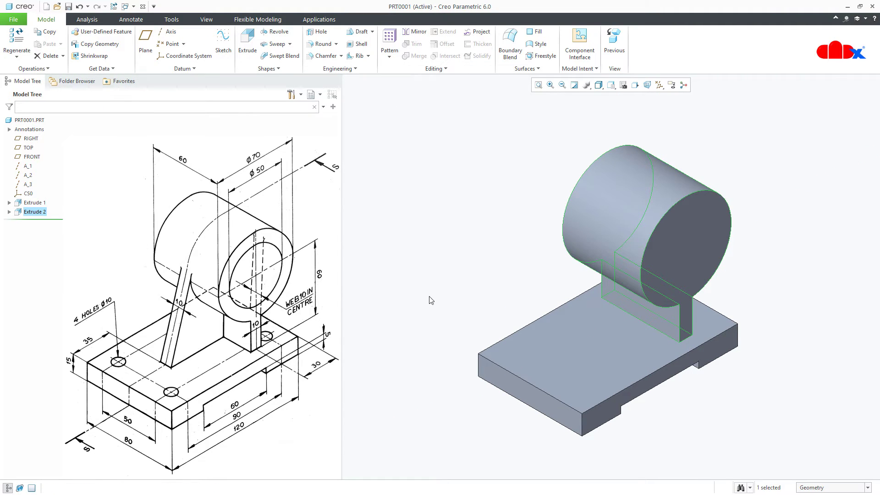
pyautogui.click(428, 395)
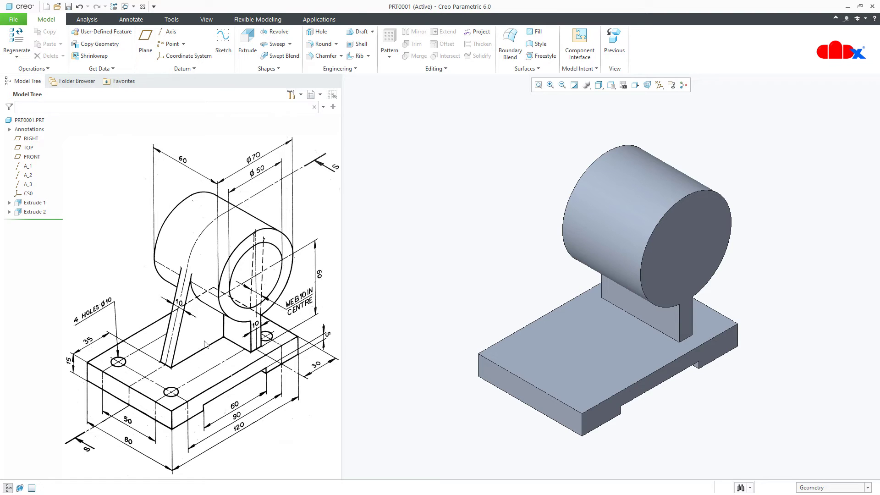
pyautogui.click(368, 56)
pyautogui.click(365, 77)
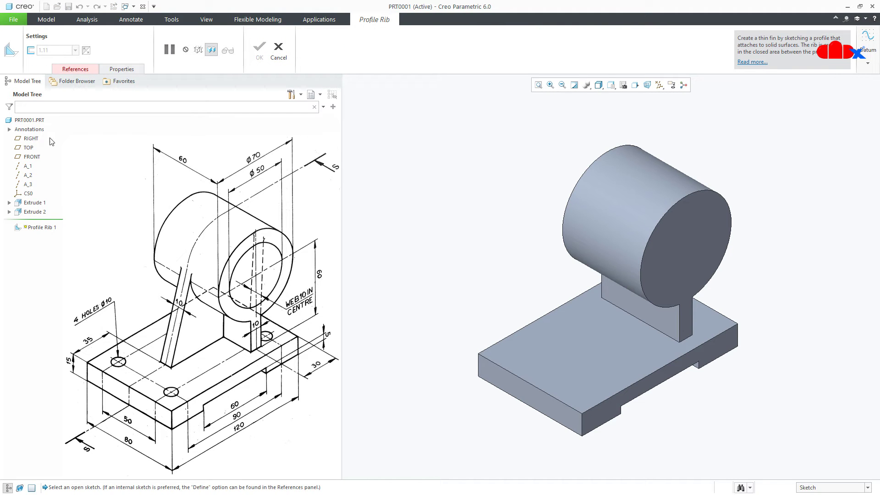
pyautogui.click(32, 138)
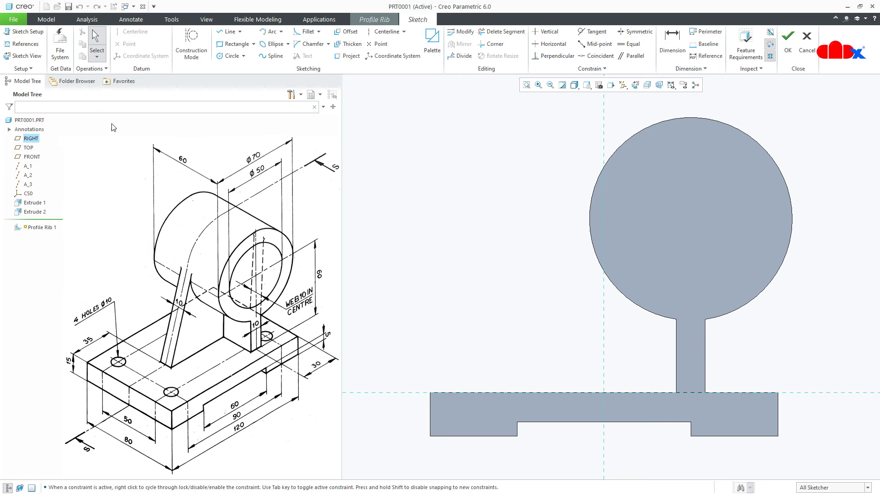
# Add the boss circle's surface Surf:F9(EXTRUDE_2) as a sketch reference.
pyautogui.click(22, 44)
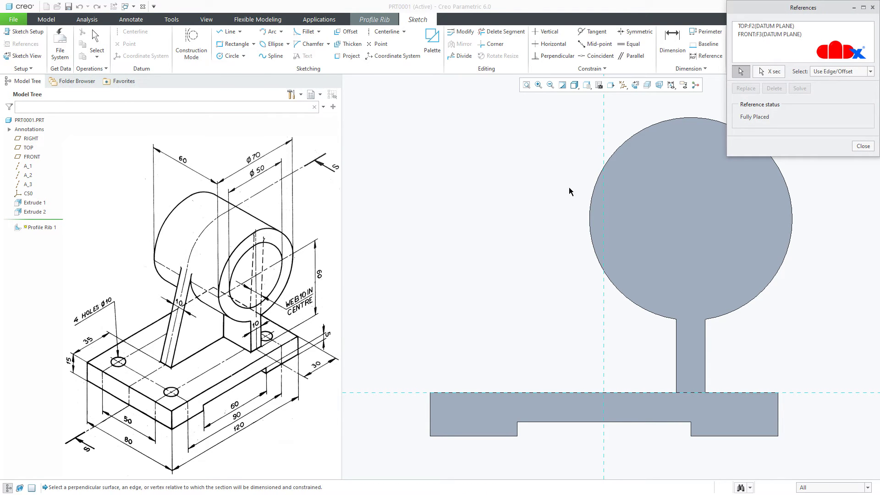
pyautogui.click(593, 195)
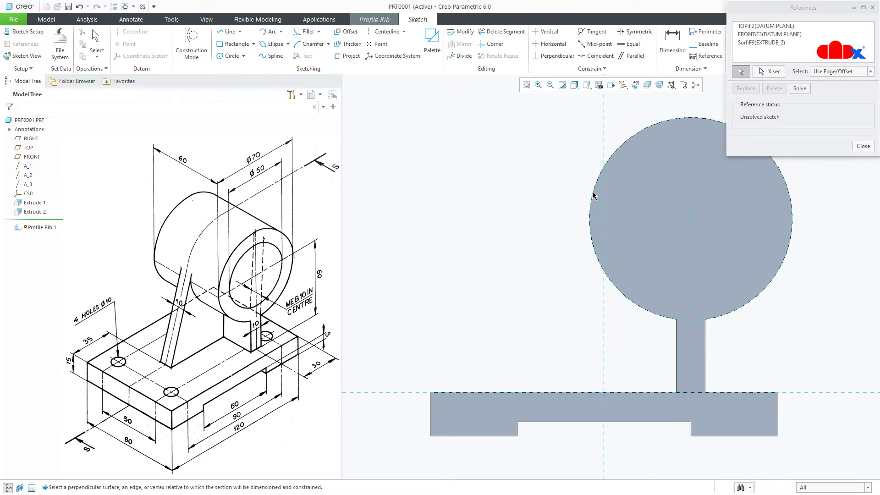
pyautogui.rightClick(541, 200)
# Draw a slanted line from the boss circle down to the base's top edge.
pyautogui.click(561, 218)
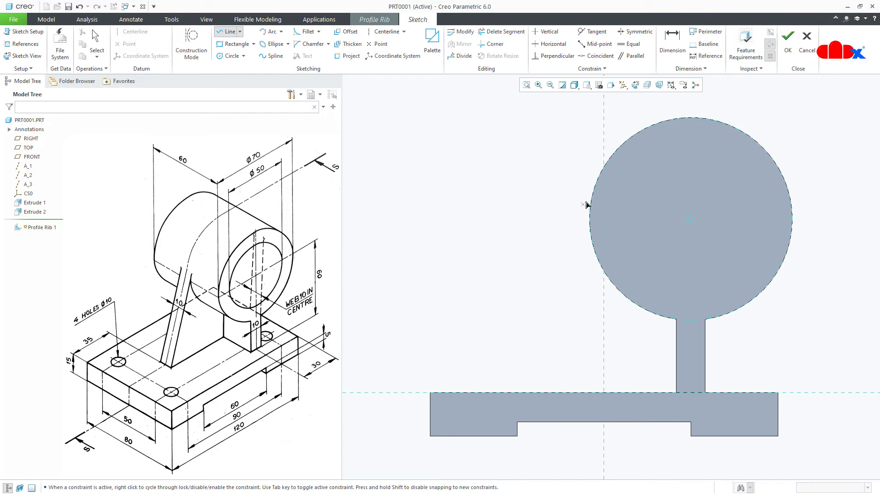
pyautogui.click(594, 189)
pyautogui.click(532, 392)
pyautogui.middleClick(545, 379)
pyautogui.middleClick(545, 379)
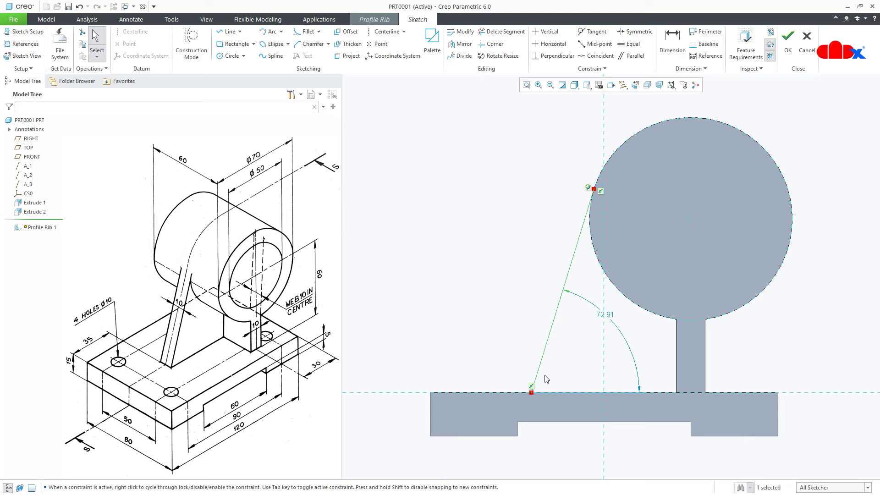
pyautogui.rightClick(547, 379)
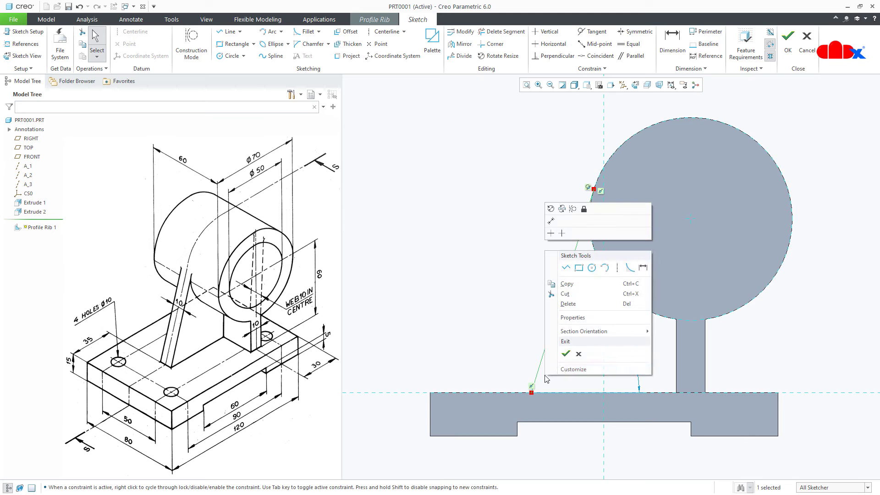
# Dimension the line's foot 35 from the base's left edge.
pyautogui.click(643, 265)
pyautogui.click(430, 417)
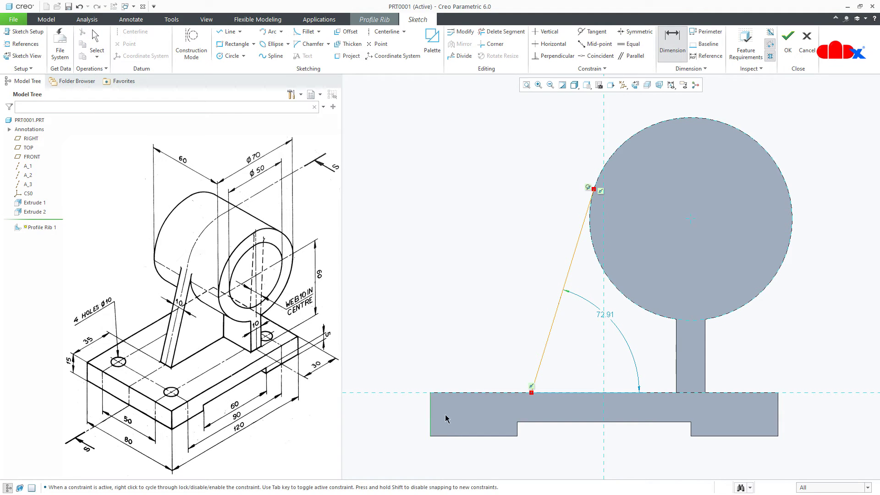
pyautogui.click(533, 397)
pyautogui.middleClick(490, 359)
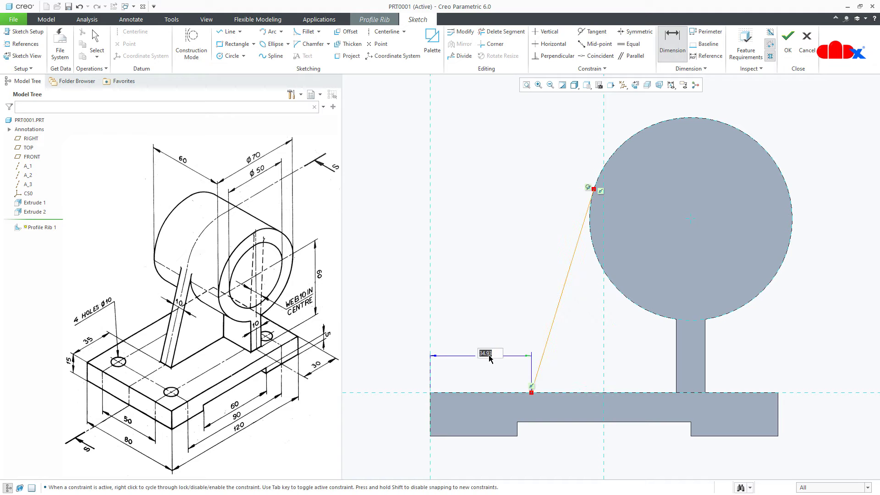
pyautogui.write('35')
pyautogui.press('Return')
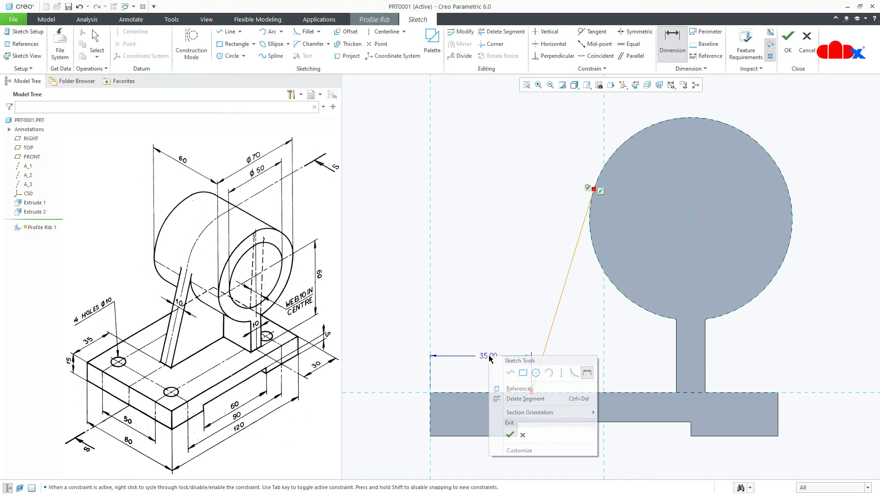
# Accept the rib sketch, set the rib thickness to 10, and complete Profile Rib 1.
pyautogui.click(510, 434)
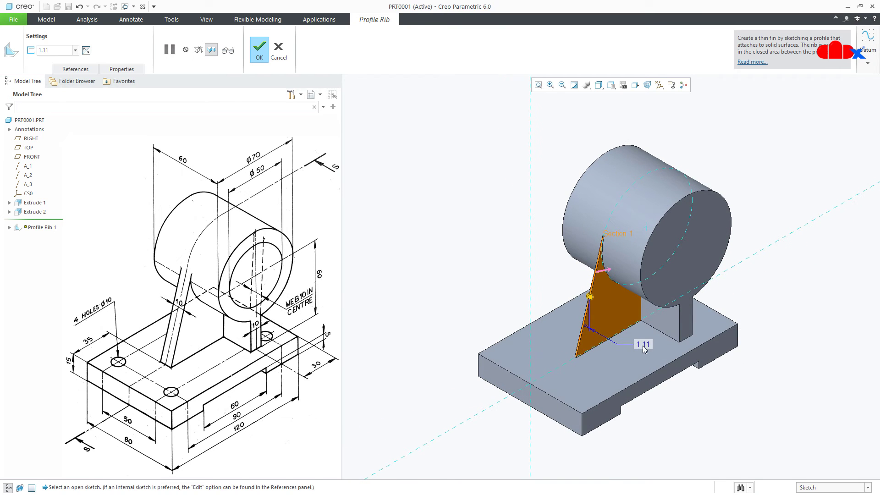
pyautogui.doubleClick(643, 345)
pyautogui.write('10')
pyautogui.press('Return')
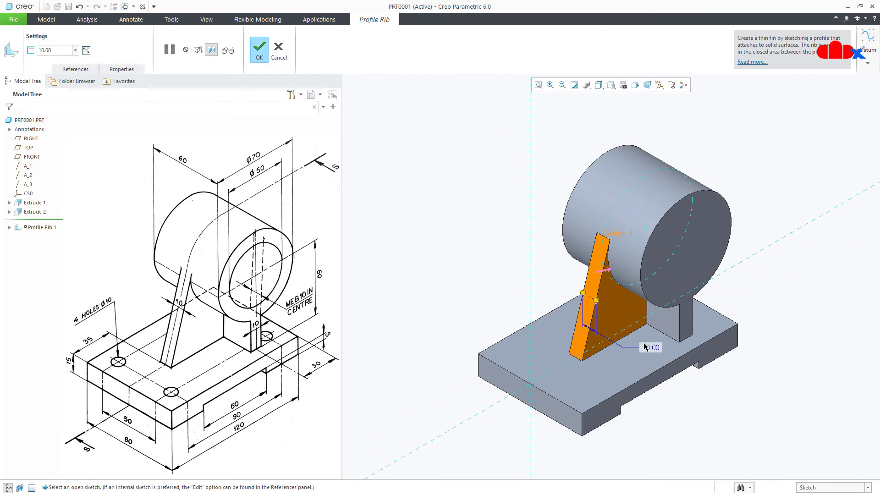
pyautogui.middleClick(644, 343)
pyautogui.click(564, 450)
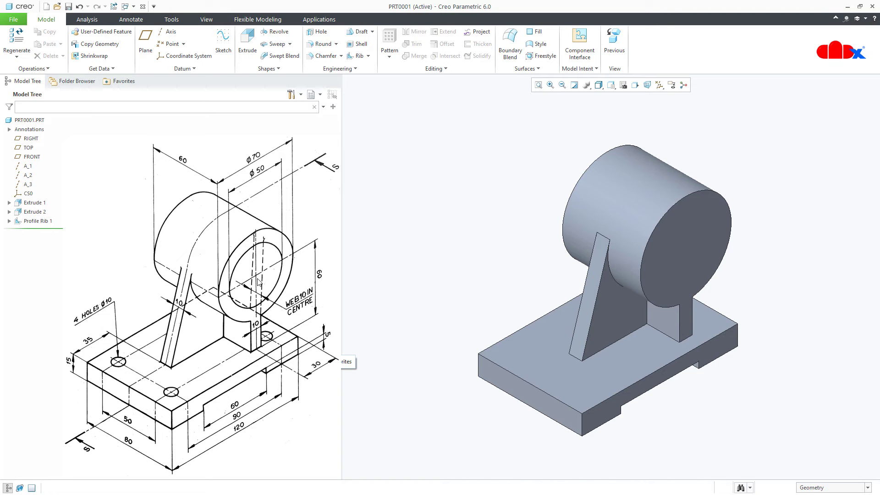
# Begin Profile Rib 2 on RIGHT, referencing the boss circle surface and the base's right face.
pyautogui.click(368, 56)
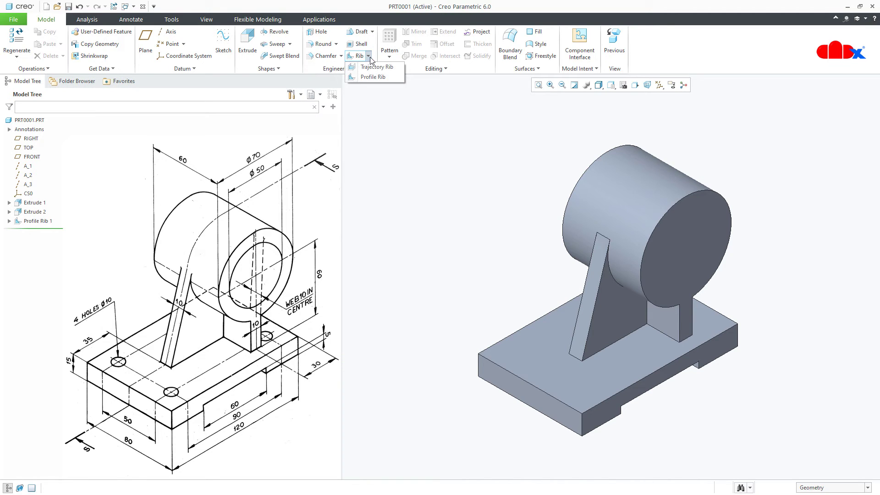
pyautogui.click(366, 77)
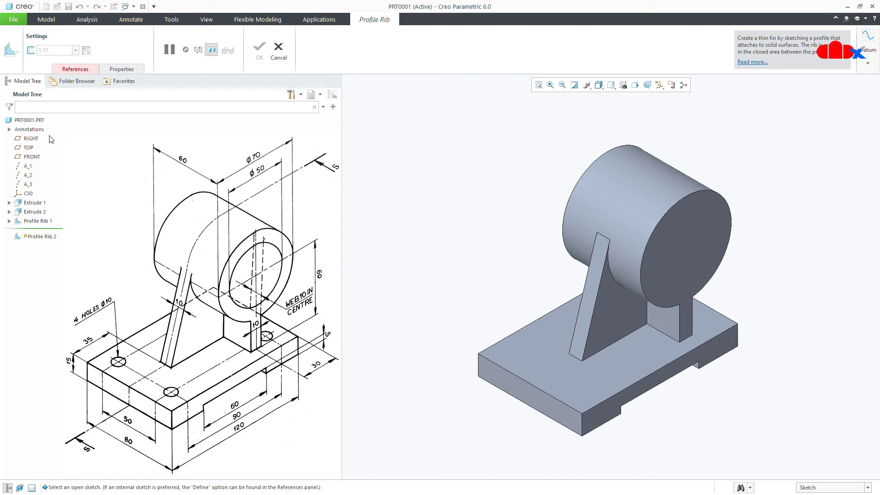
pyautogui.click(33, 139)
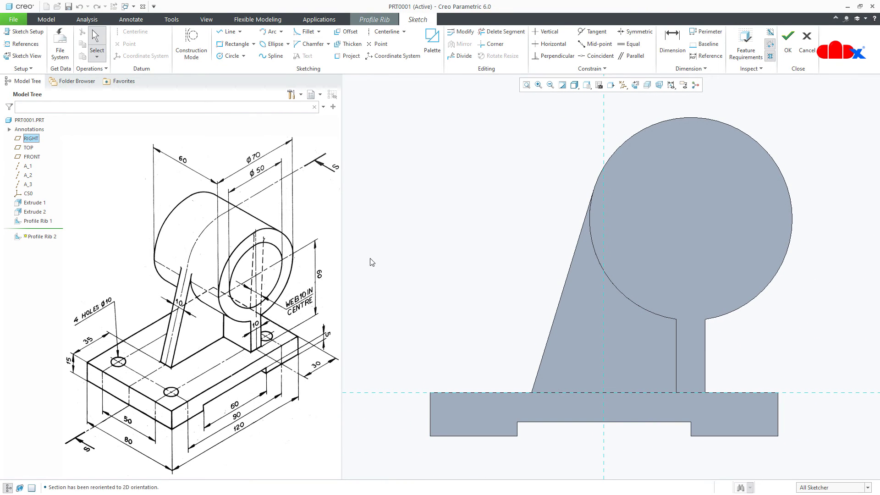
pyautogui.click(26, 43)
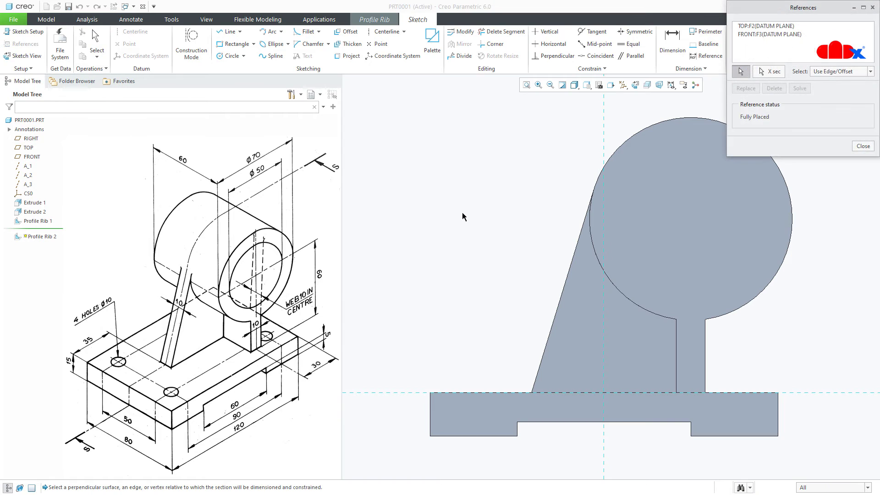
pyautogui.click(732, 313)
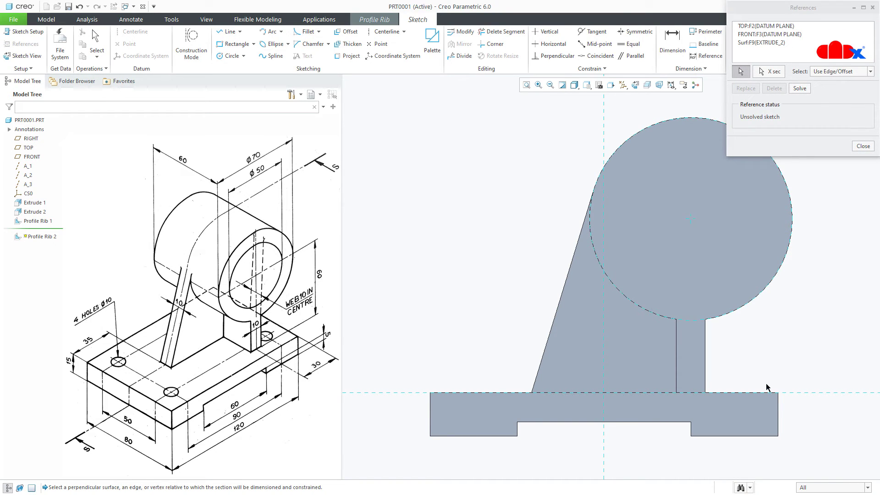
pyautogui.click(778, 413)
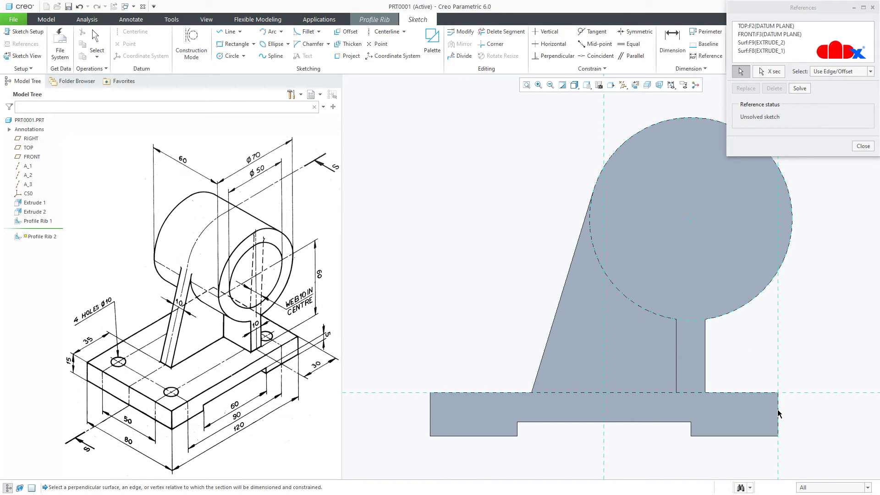
# Sketch a line from the base's right corner tangent to the boss circle and accept the rib sketch.
pyautogui.rightClick(745, 350)
pyautogui.click(761, 365)
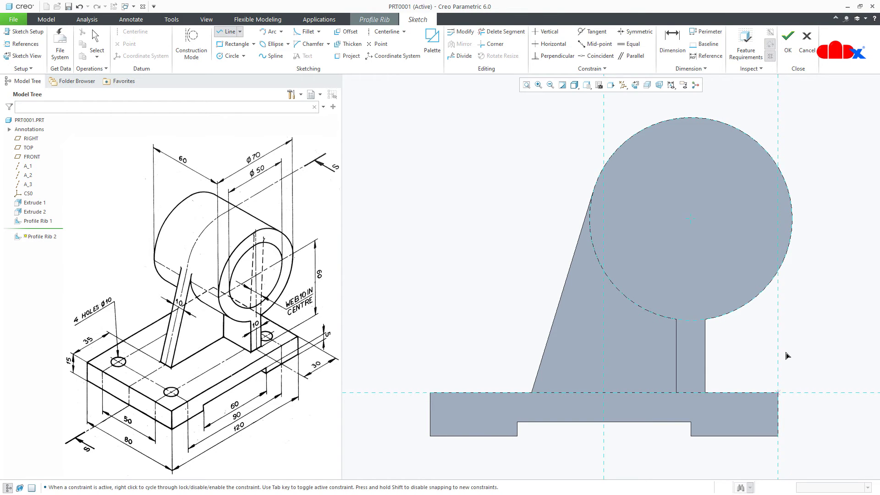
pyautogui.click(778, 393)
pyautogui.click(809, 256)
pyautogui.middleClick(806, 256)
pyautogui.rightClick(807, 254)
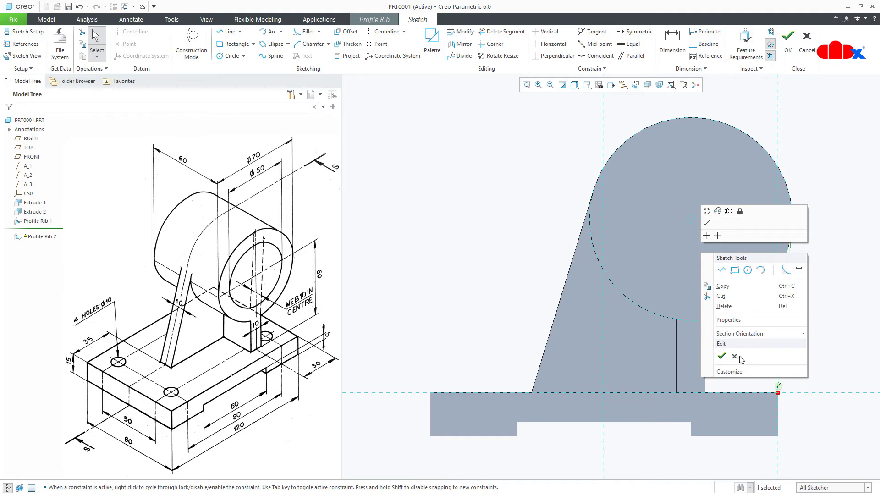
pyautogui.click(722, 356)
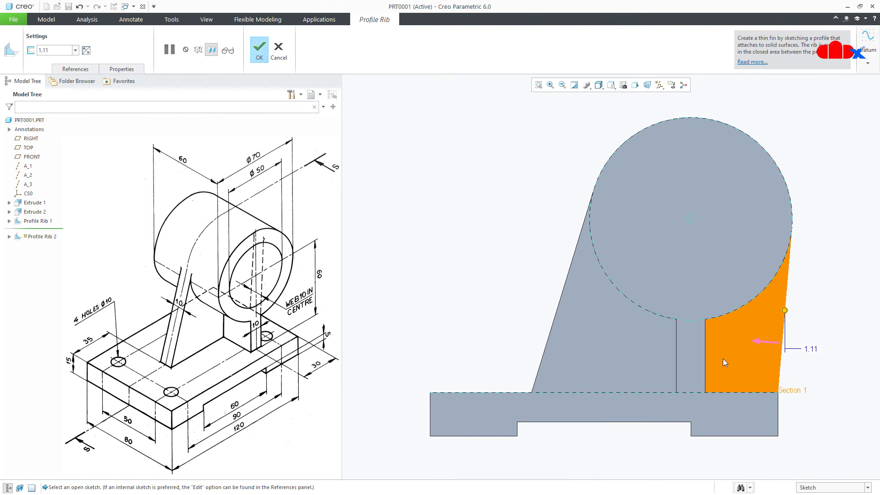
# Set the rib thickness to 10, finish Profile Rib 2, and return to the standard view.
pyautogui.doubleClick(810, 349)
pyautogui.press('Return')
pyautogui.middleClick(811, 352)
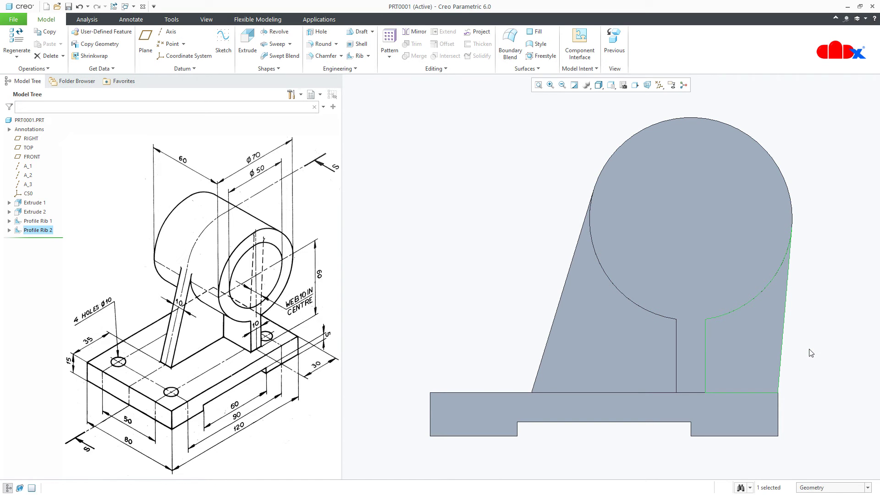
pyautogui.hotkey('ctrl', 'd')
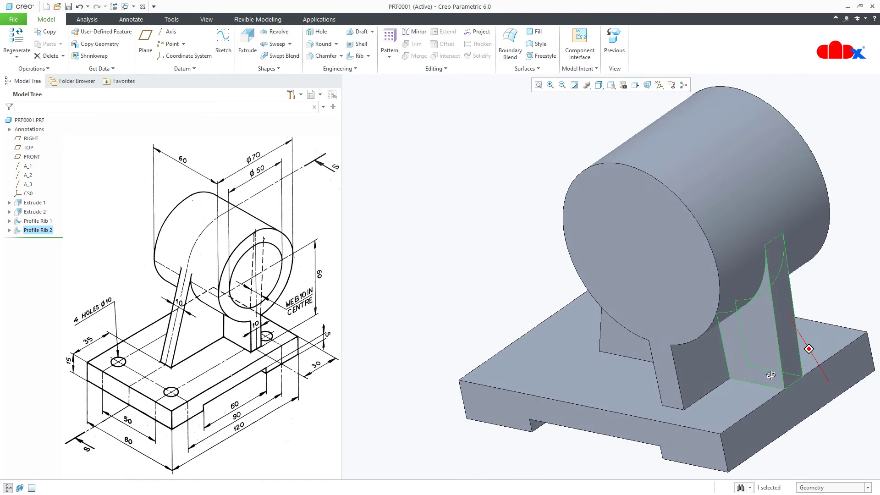
pyautogui.hotkey('ctrl', 'd')
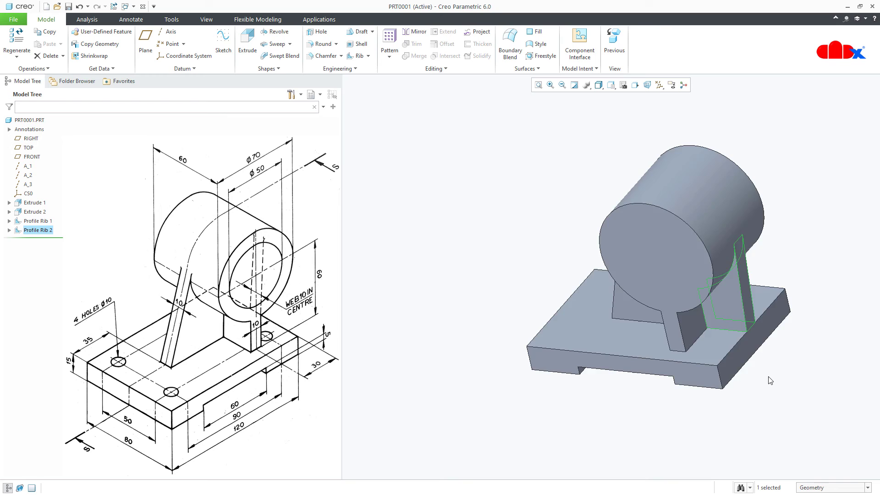
pyautogui.click(770, 380)
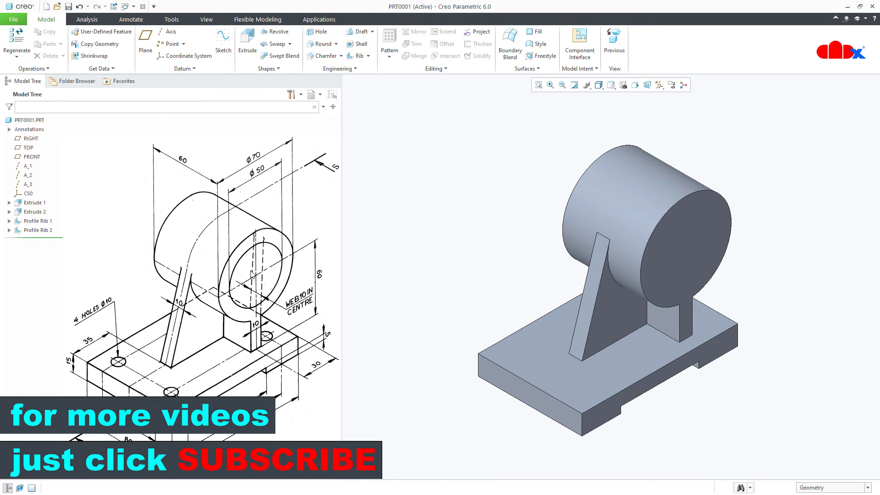
# Start a new extrusion sketched on the boss's front end face, referencing its cylindrical surface.
pyautogui.click(247, 43)
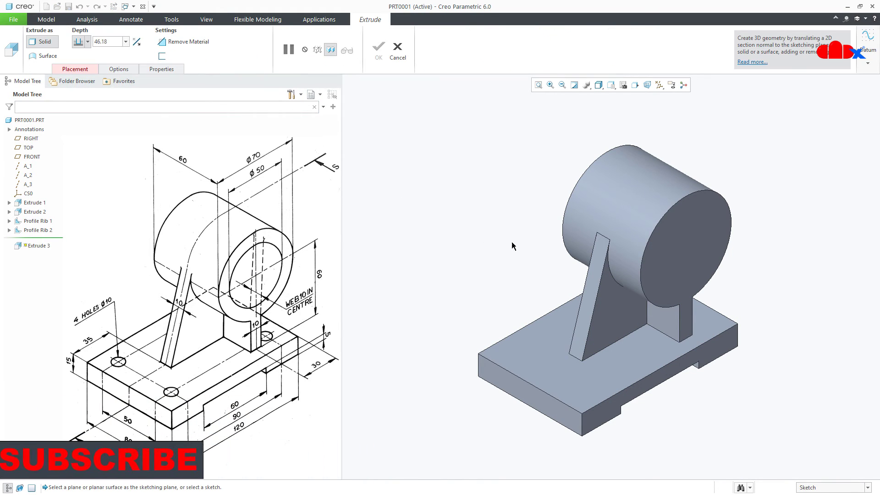
pyautogui.click(679, 263)
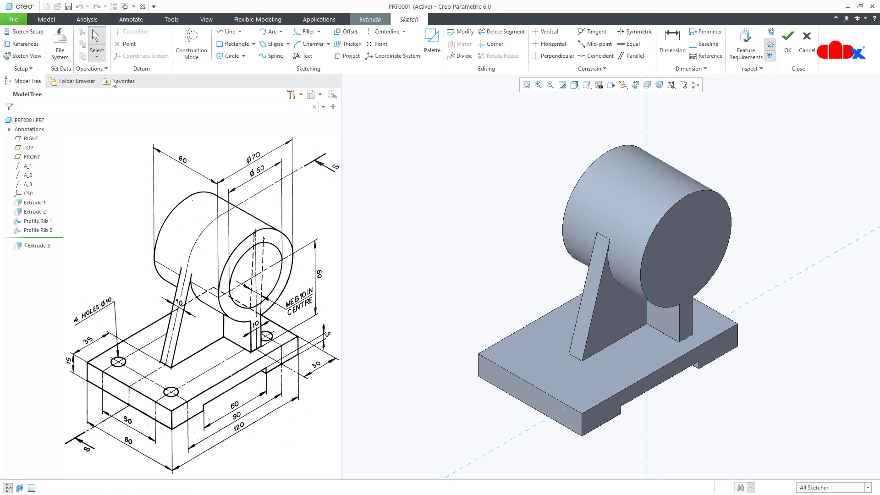
pyautogui.click(25, 44)
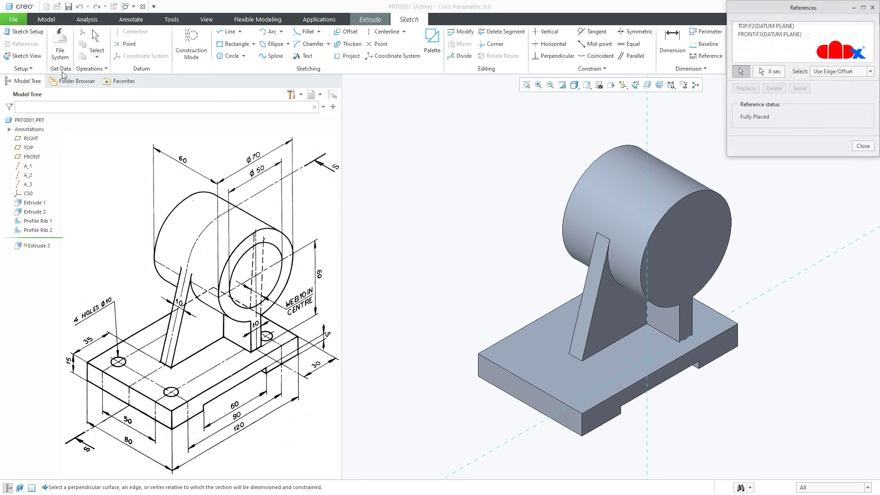
pyautogui.click(587, 212)
# Draw a circle centred on the boss axis and set its diameter to 50.
pyautogui.rightClick(586, 212)
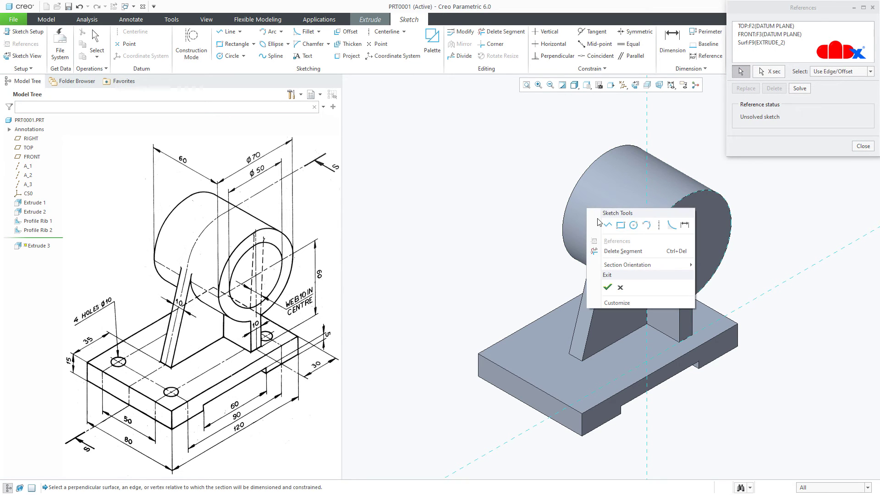
pyautogui.click(634, 227)
pyautogui.click(686, 250)
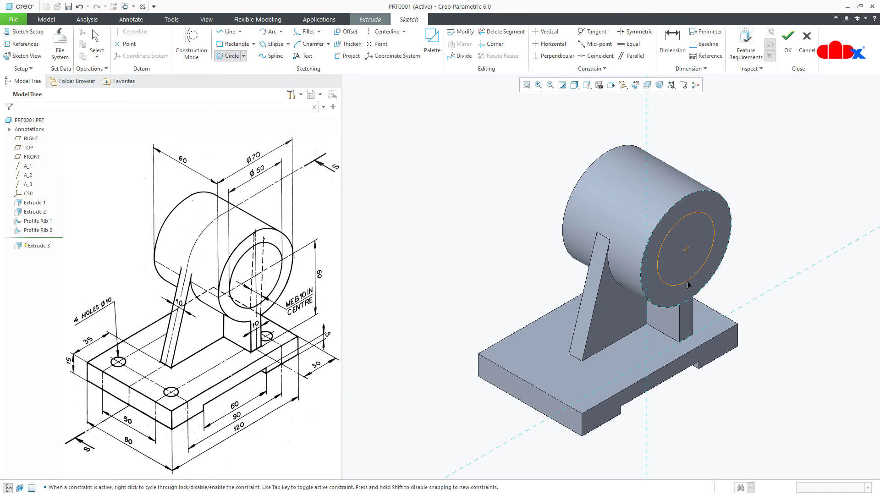
pyautogui.click(708, 270)
pyautogui.middleClick(718, 281)
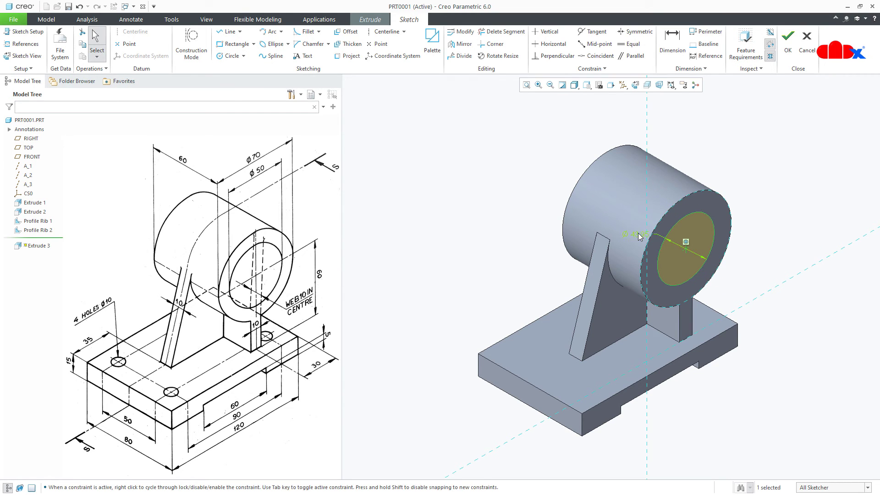
pyautogui.doubleClick(638, 234)
pyautogui.write('50')
pyautogui.press('Return')
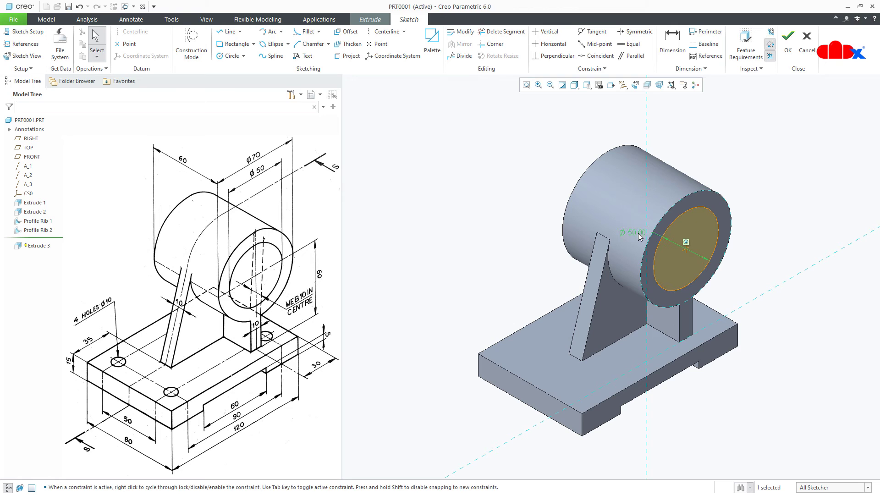
pyautogui.rightClick(638, 234)
# Make Extrude 3 a material-removing cut to the next surface, hollowing the boss with the Ø50 bore.
pyautogui.click(660, 353)
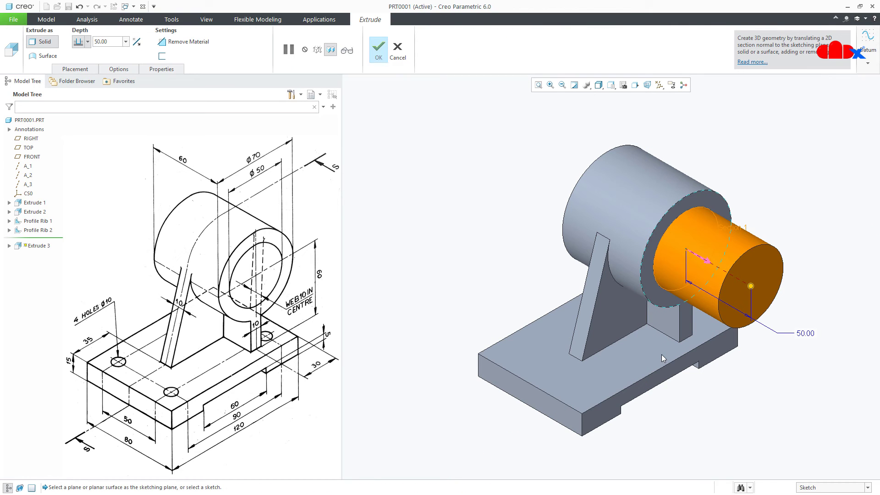
pyautogui.click(711, 264)
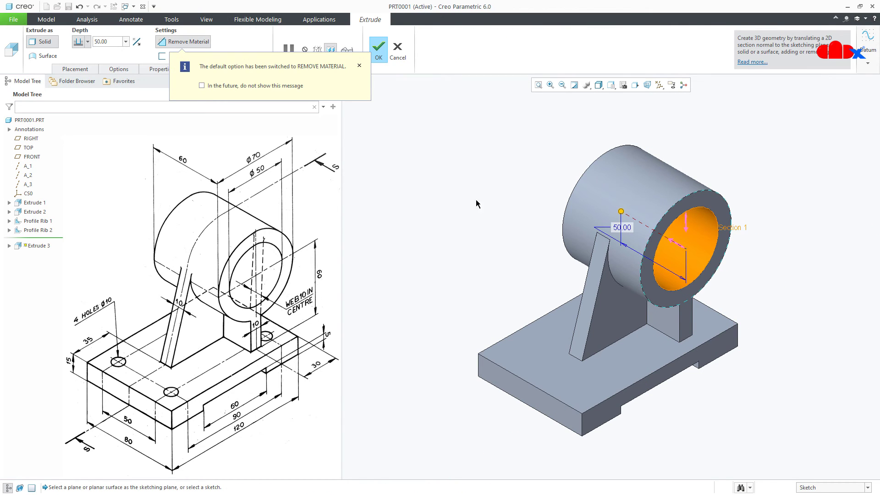
pyautogui.click(87, 41)
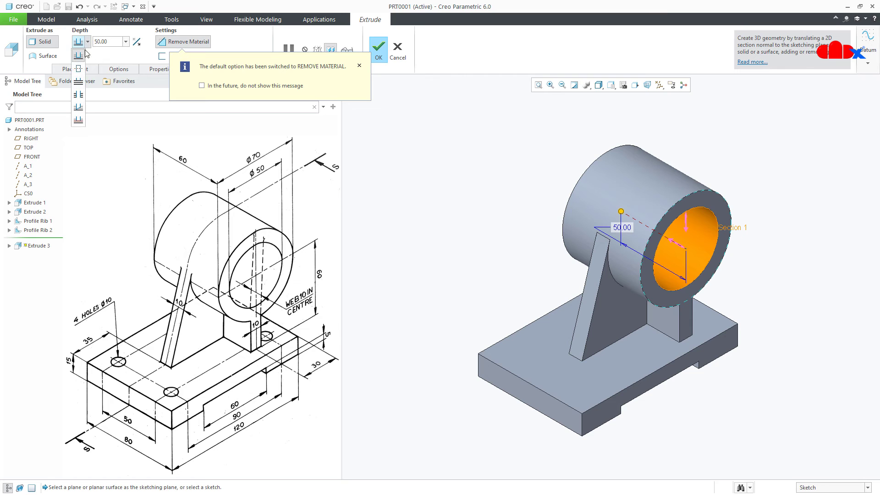
pyautogui.click(78, 81)
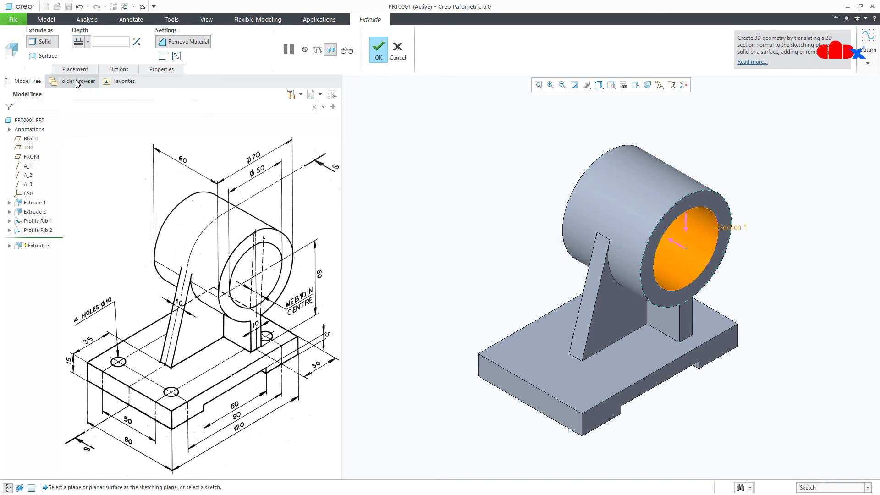
pyautogui.click(379, 57)
pyautogui.moveTo(596, 376); pyautogui.dragTo(633, 371, button='middle')
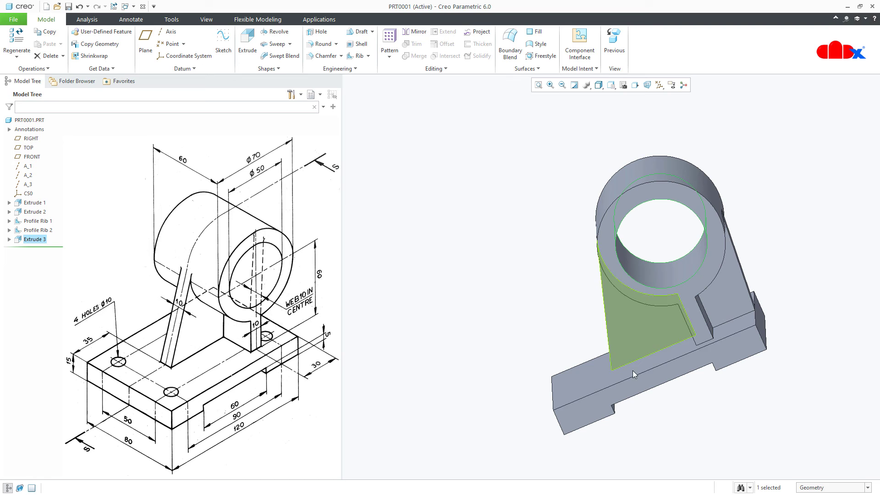
pyautogui.click(653, 429)
pyautogui.hotkey('ctrl', 'd')
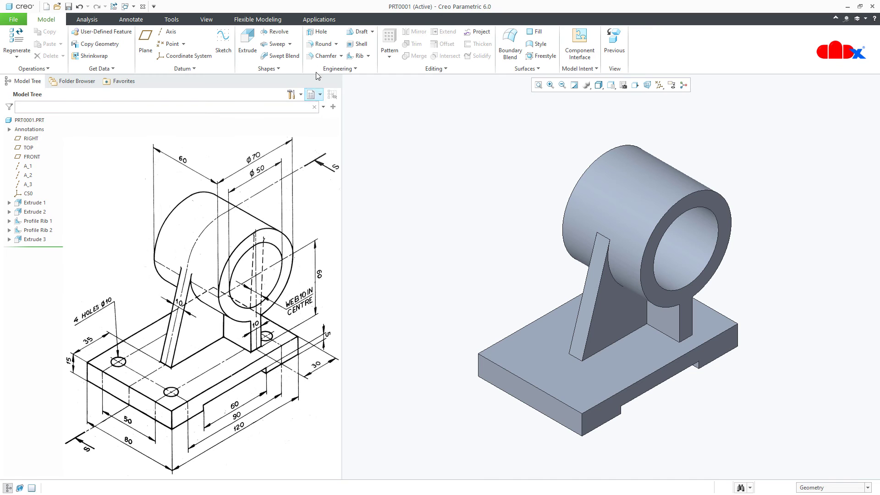
# Place a Ø10 through-all hole on the base top, offset 15 from the front and side edges.
pyautogui.click(321, 34)
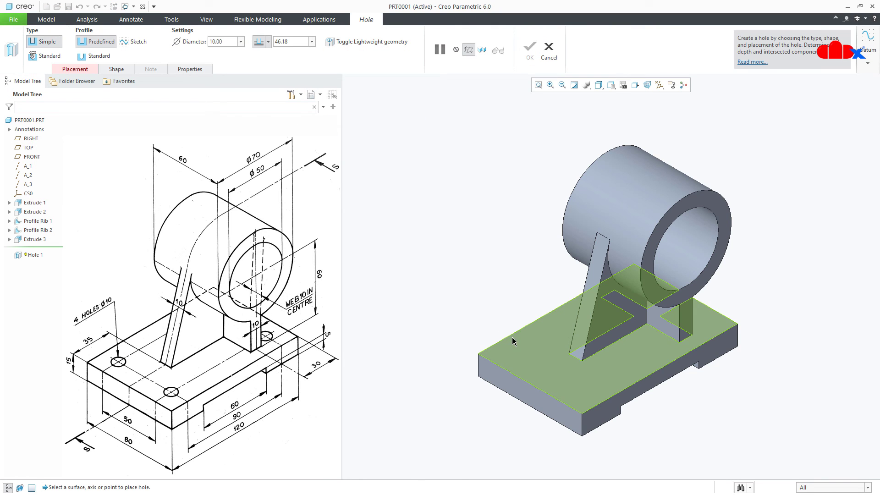
pyautogui.click(522, 355)
pyautogui.moveTo(492, 372)
pyautogui.mouseDown()
pyautogui.moveTo(496, 380)
pyautogui.moveTo(492, 347)
pyautogui.moveTo(494, 357)
pyautogui.mouseUp()
pyautogui.doubleClick(489, 352)
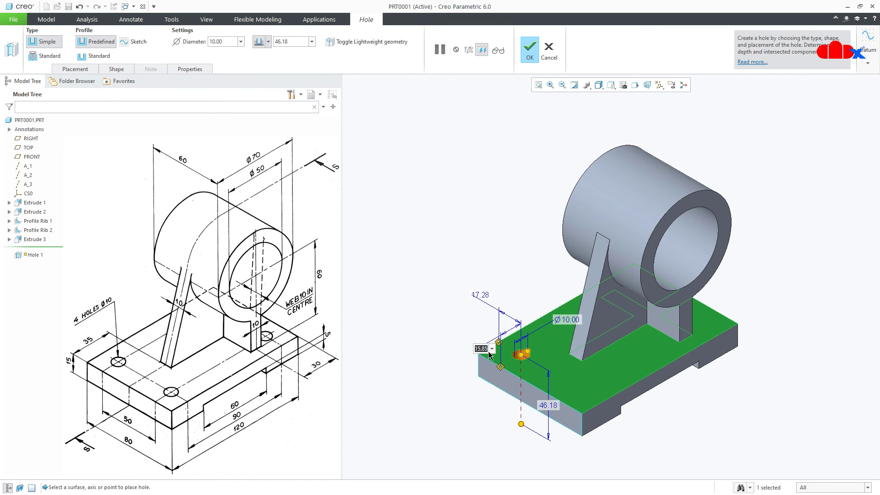
pyautogui.write('15')
pyautogui.press('Return')
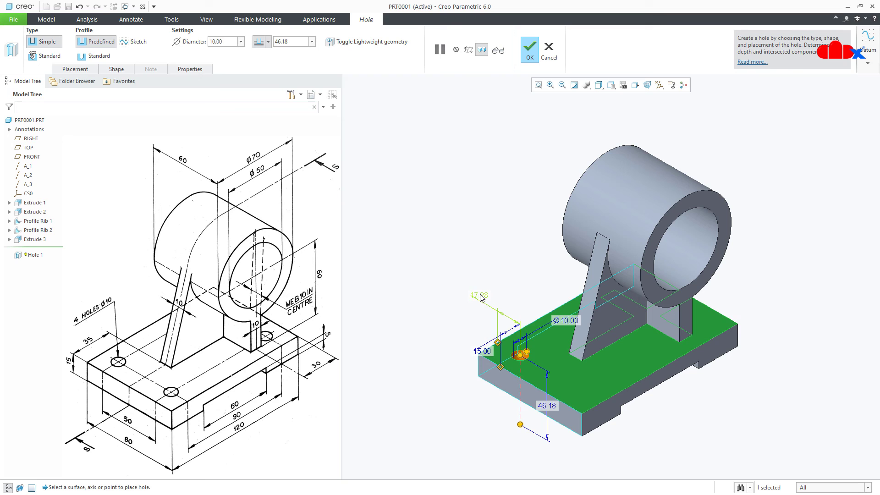
pyautogui.doubleClick(480, 295)
pyautogui.write('15')
pyautogui.press('Return')
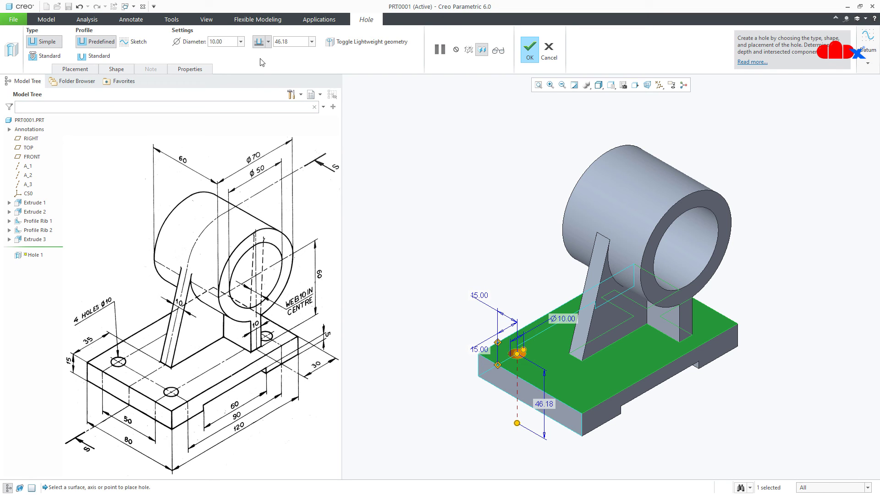
pyautogui.click(267, 42)
pyautogui.click(260, 99)
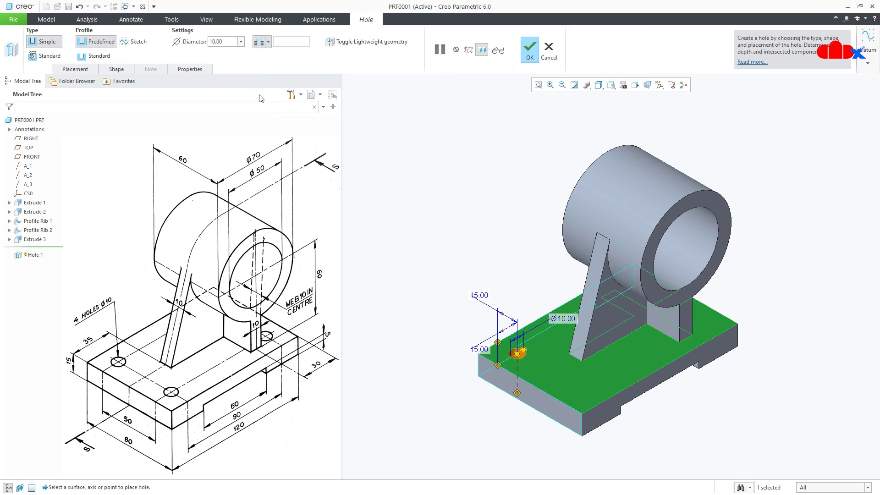
pyautogui.click(530, 51)
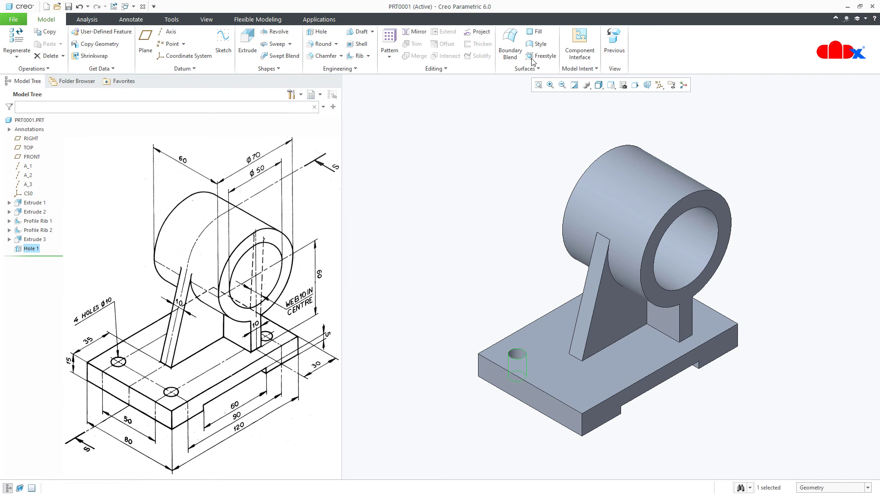
# Start a Direction pattern of the hole along the base's long top edge, reversed, with 90 spacing.
pyautogui.click(390, 45)
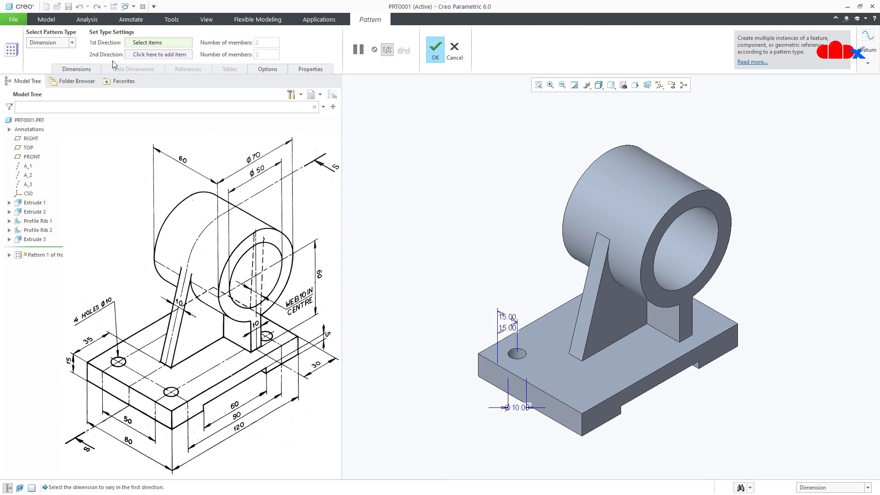
pyautogui.click(73, 45)
pyautogui.click(41, 60)
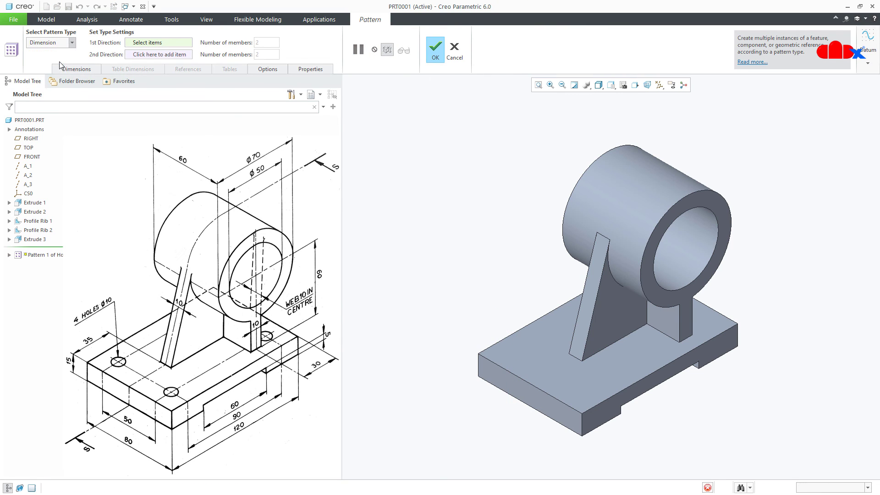
pyautogui.click(521, 332)
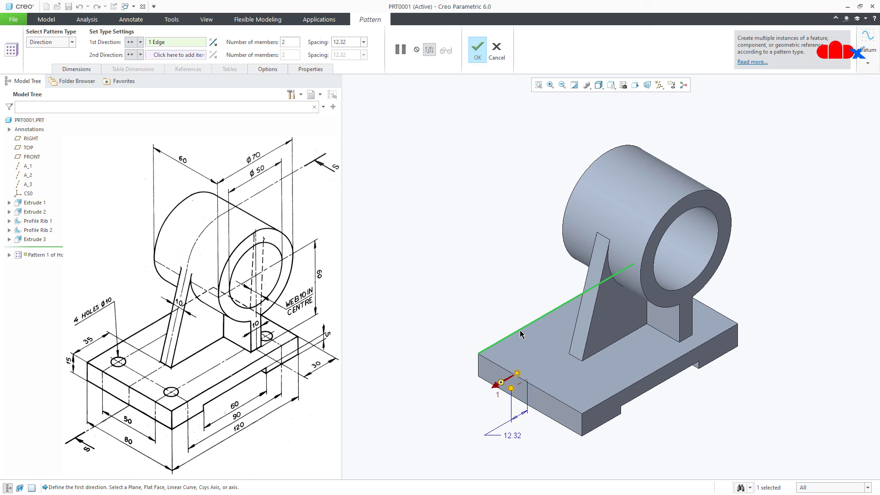
pyautogui.click(214, 42)
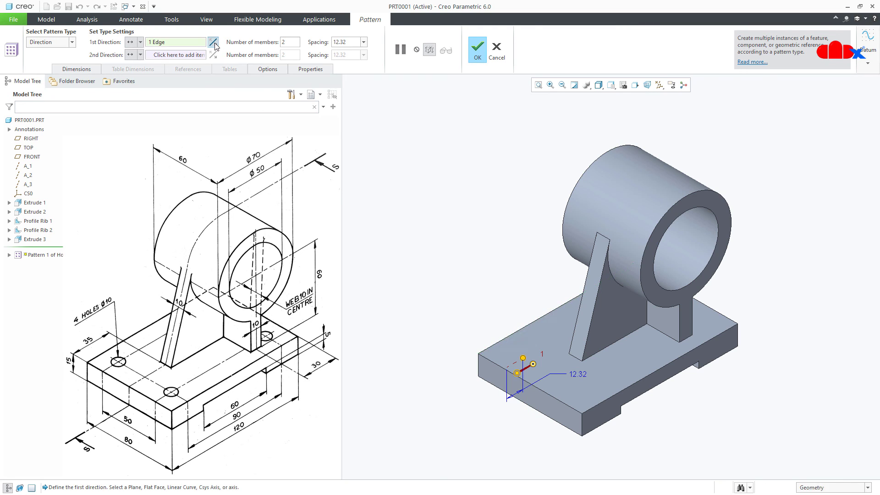
pyautogui.doubleClick(359, 42)
pyautogui.write('90')
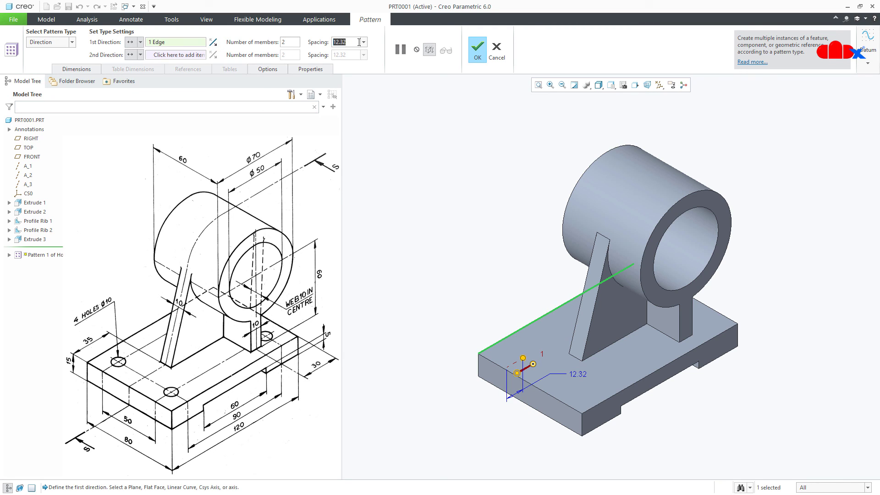
pyautogui.press('Return')
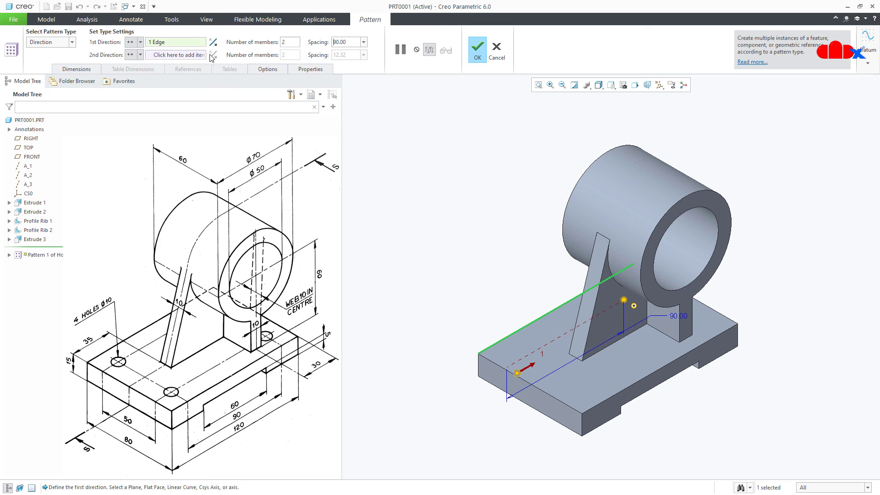
# Add the base's front edge as the second direction with 50 spacing and create the four-hole pattern.
pyautogui.click(202, 55)
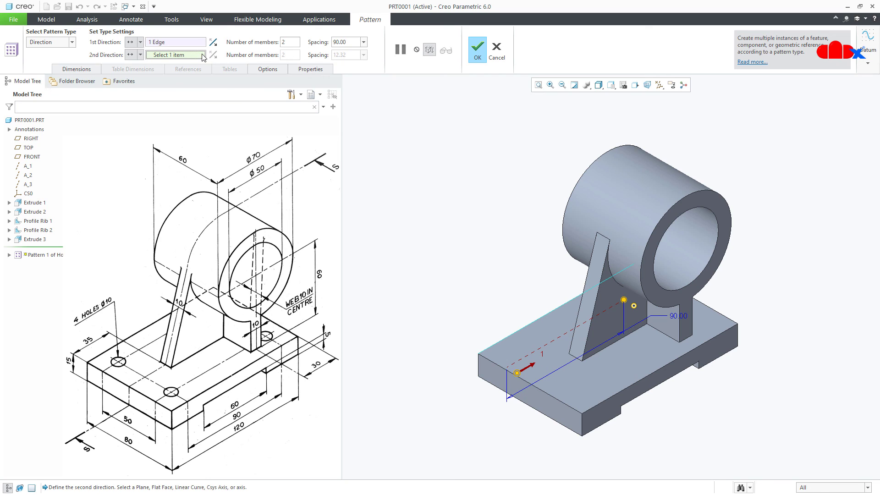
pyautogui.click(487, 357)
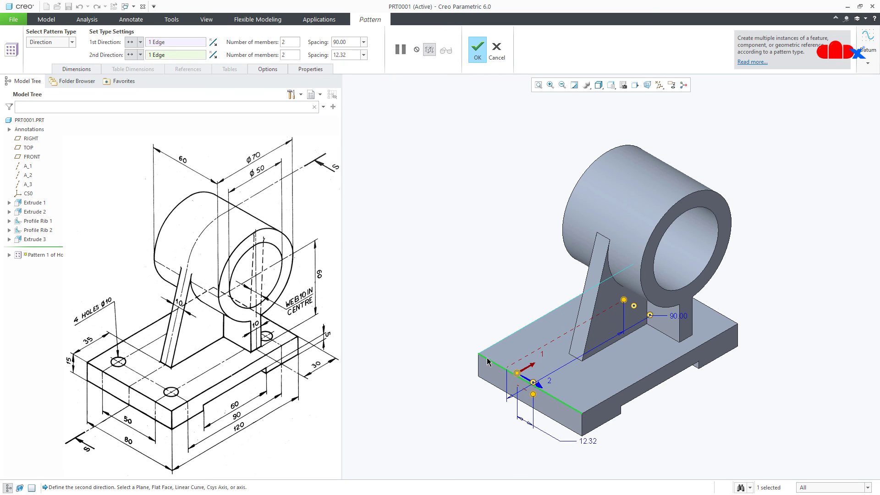
pyautogui.doubleClick(350, 55)
pyautogui.write('50')
pyautogui.press('Return')
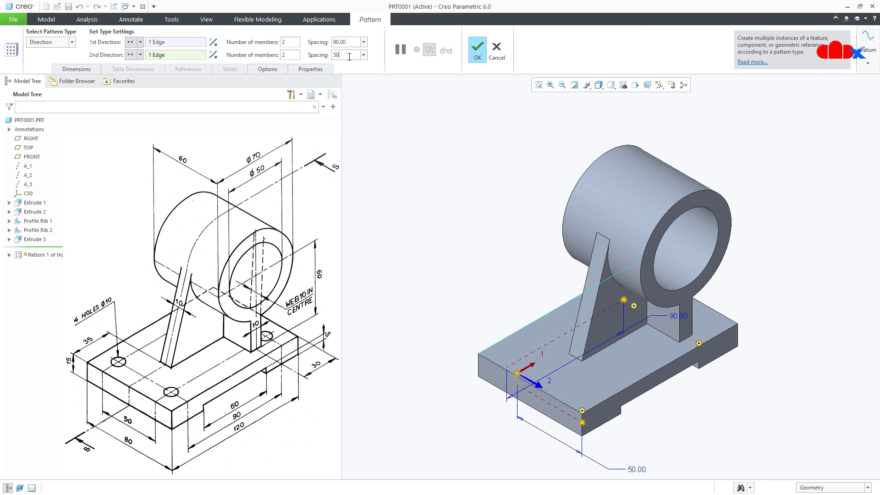
pyautogui.click(477, 56)
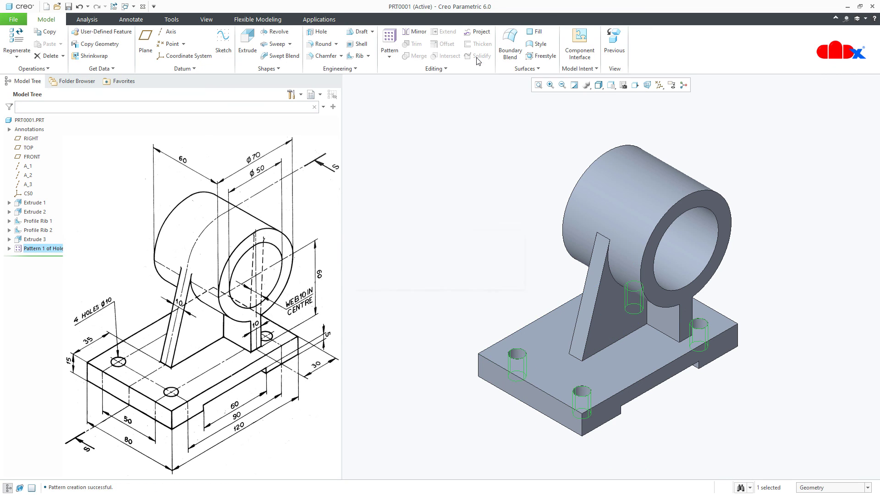
pyautogui.click(541, 438)
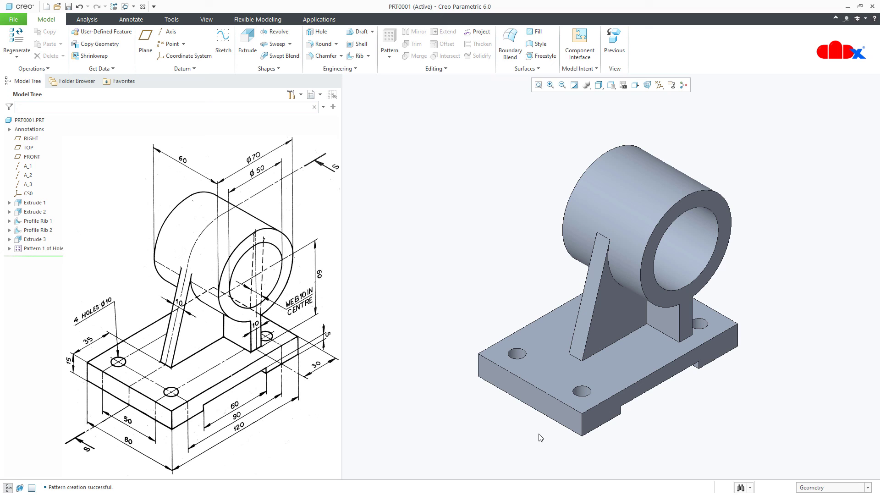
pyautogui.hotkey('ctrl', 'd')
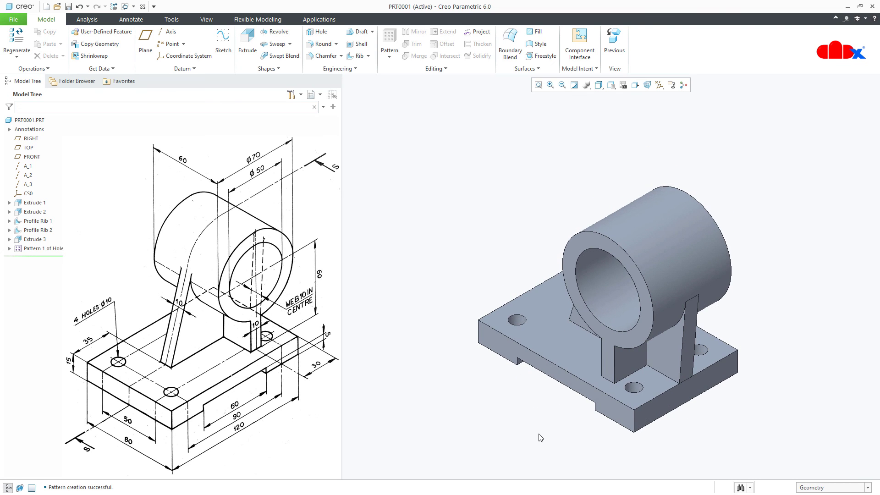
pyautogui.hotkey('ctrl', 'd')
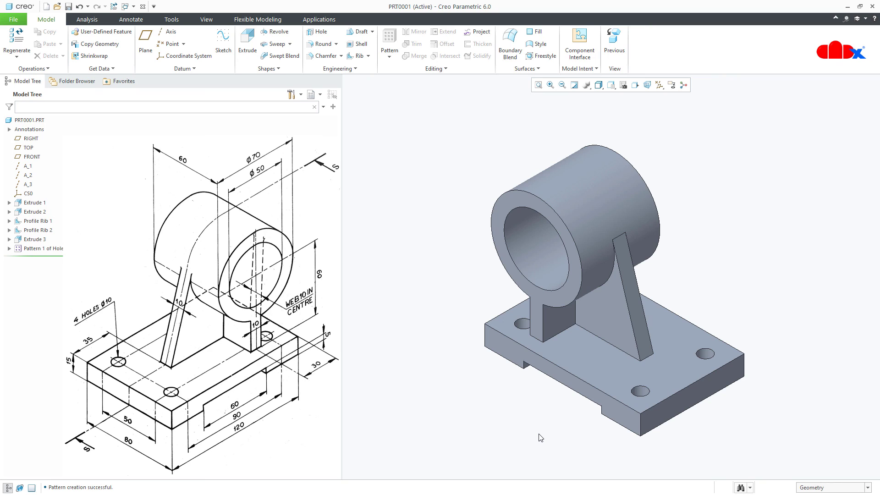
pyautogui.hotkey('ctrl', 'd')
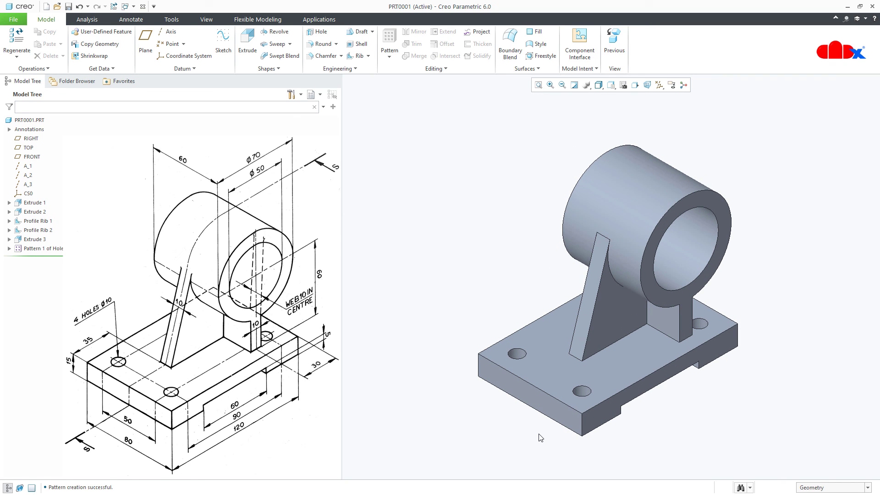